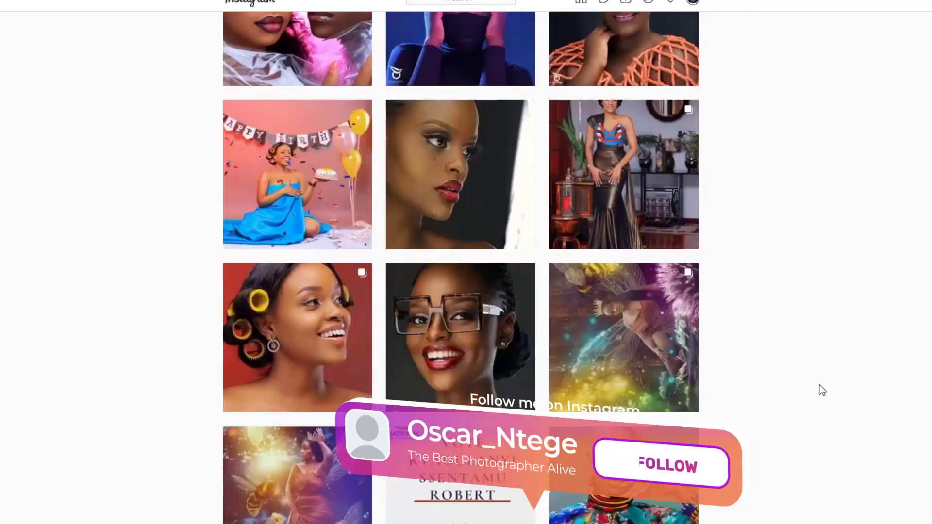
scroll(820, 388, "down", 10)
Browse the photographer's Instagram grid and view three posts, then return to Photoshop
left_click(460, 264)
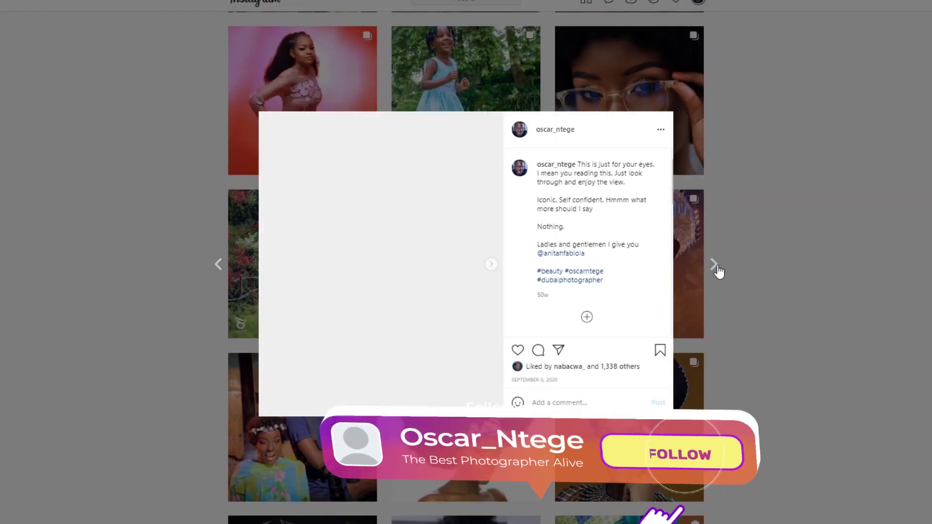
left_click(714, 264)
left_click(714, 264)
left_click(735, 259)
key("alt+Tab")
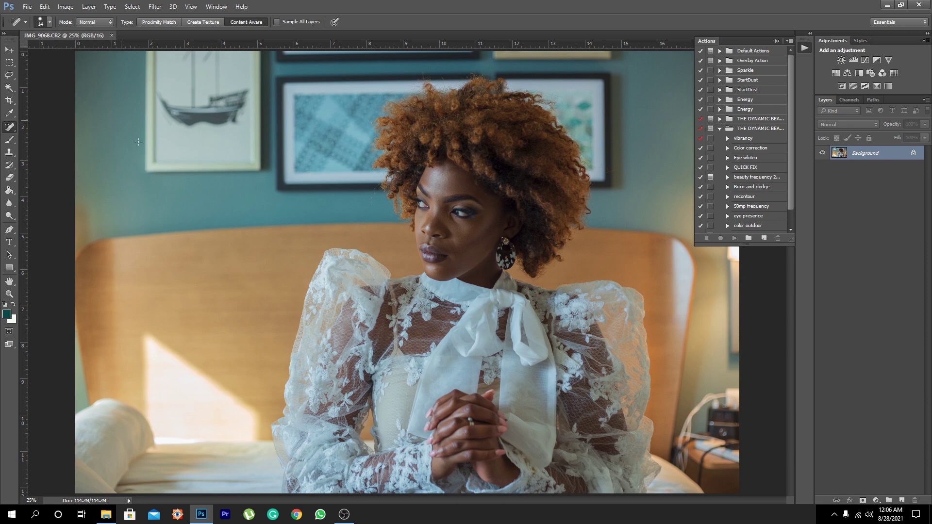
Launch Chrome with the Person 1 profile and search Google Images for 'color wheel'
left_click(297, 515)
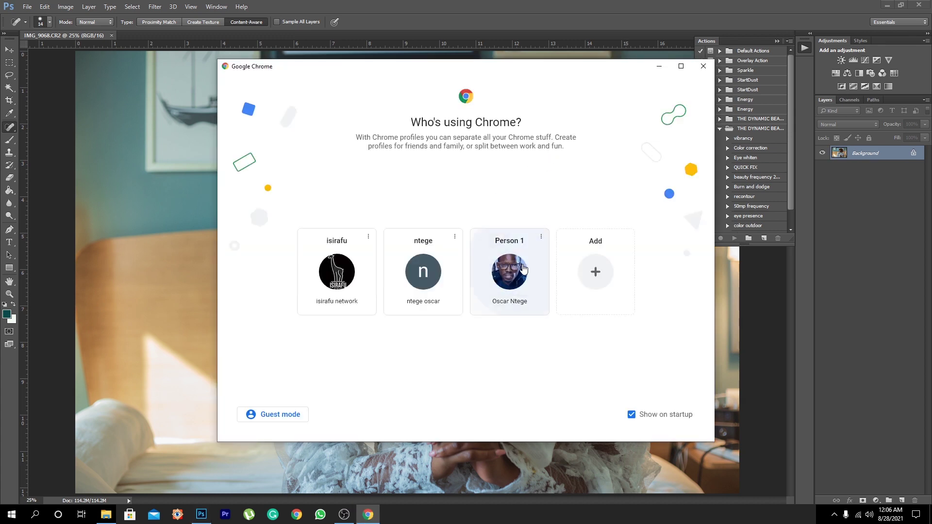
left_click(523, 268)
left_click(355, 202)
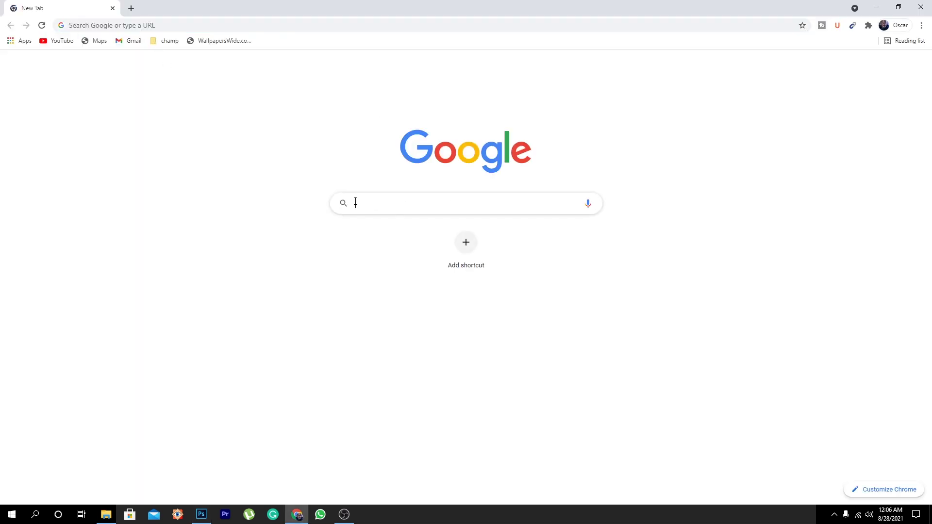
type("co")
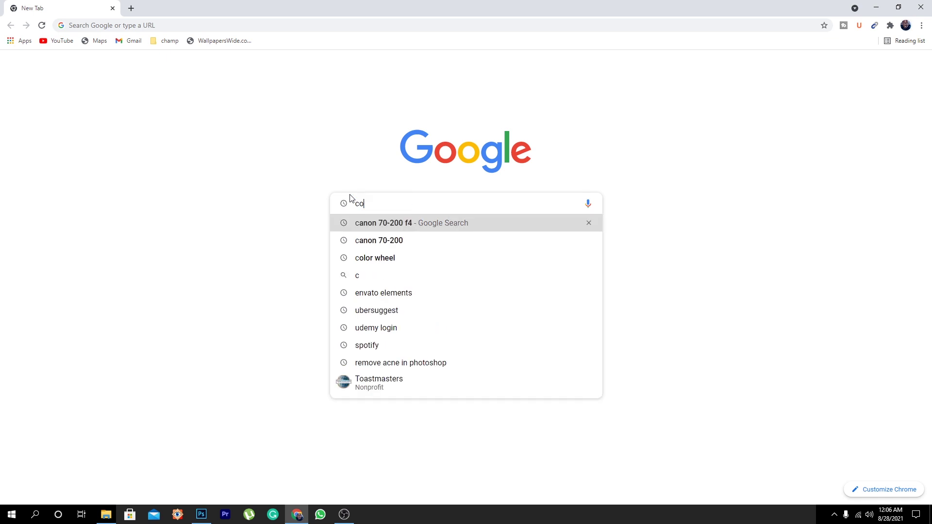
type("lor")
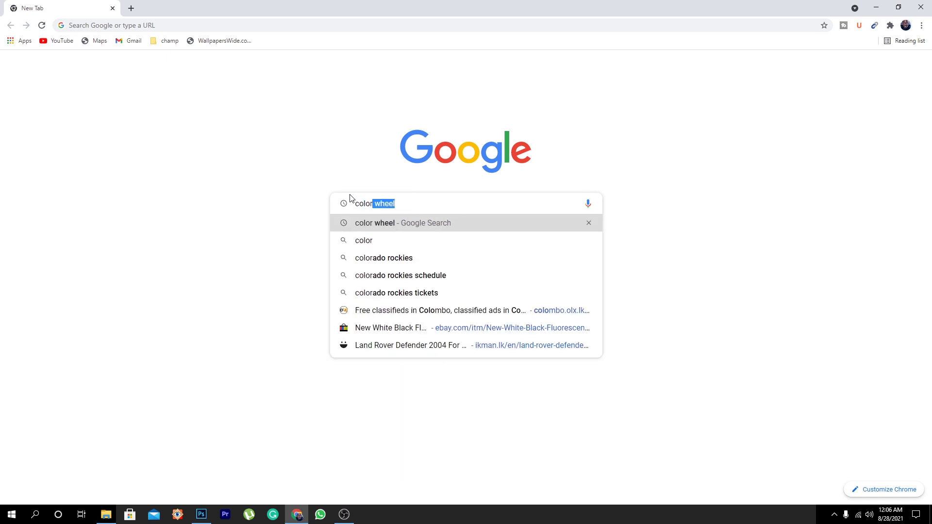
type(" whe")
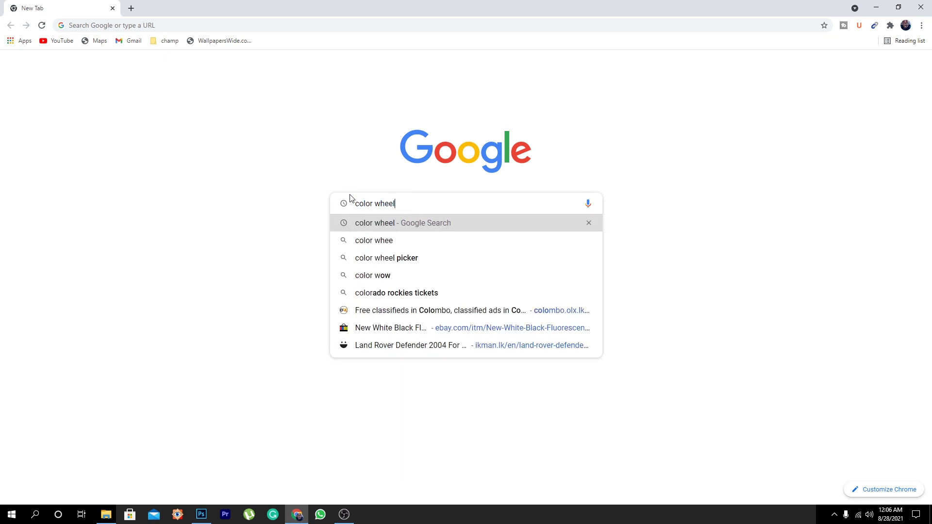
type("el")
left_click(394, 223)
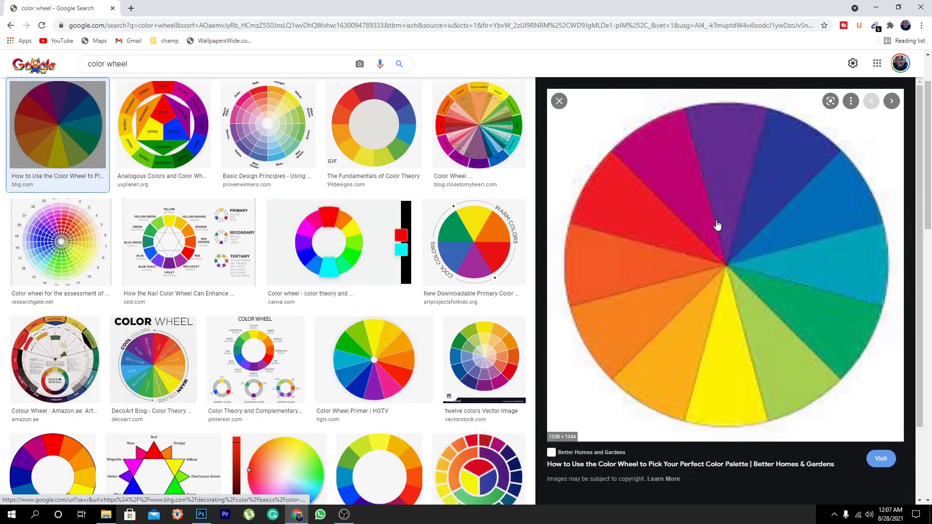
Start saving the previewed color wheel image, then cancel the Save dialog
right_click(717, 226)
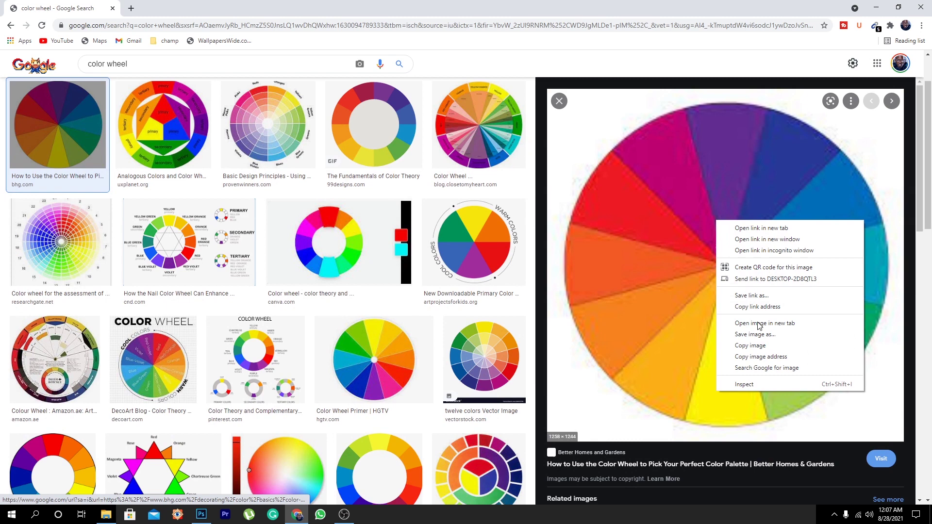
left_click(761, 342)
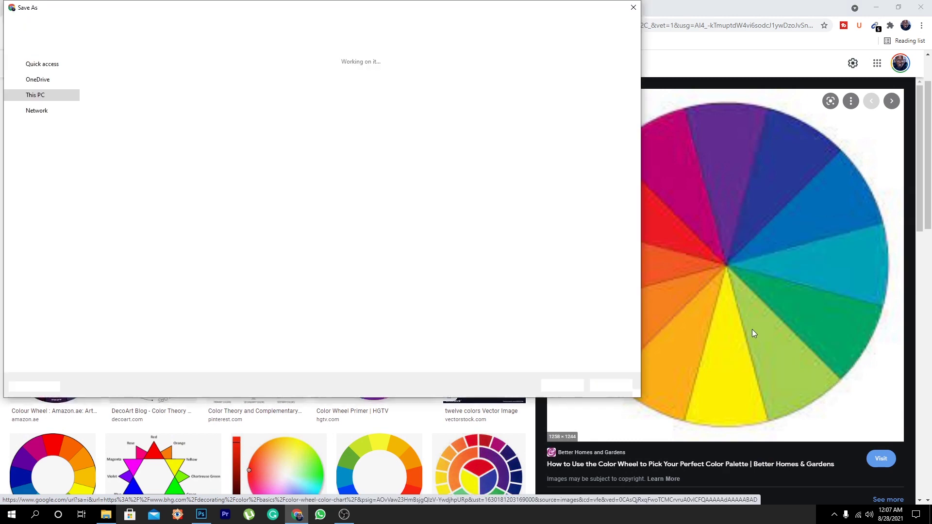
left_click(633, 8)
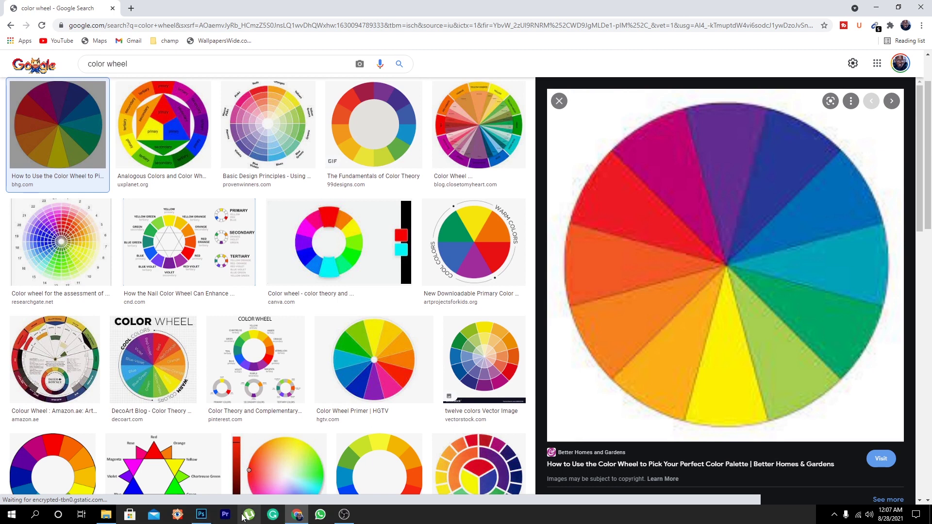
left_click(211, 518)
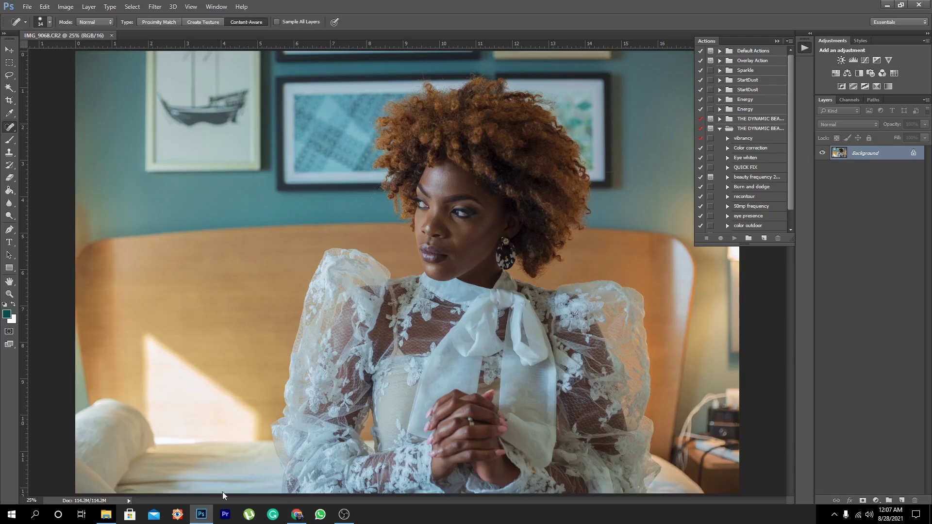
left_click(27, 7)
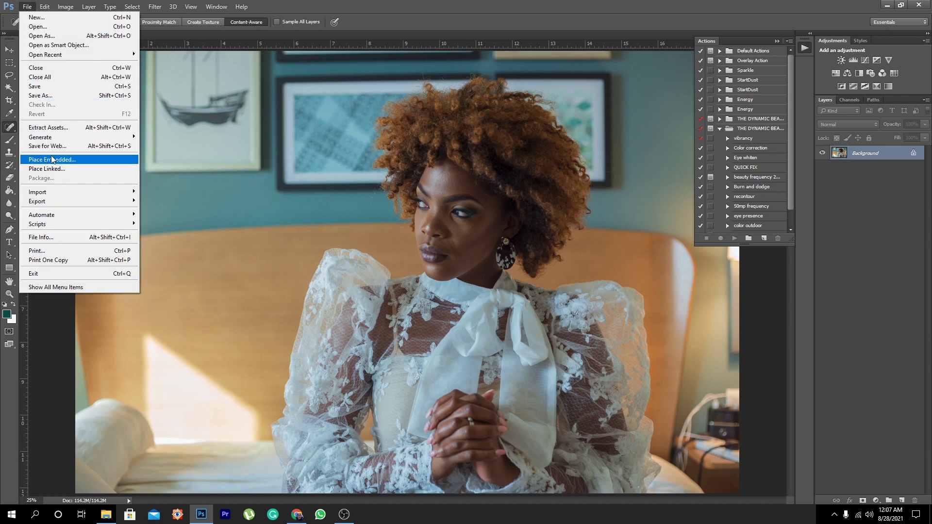
key("ctrl+o")
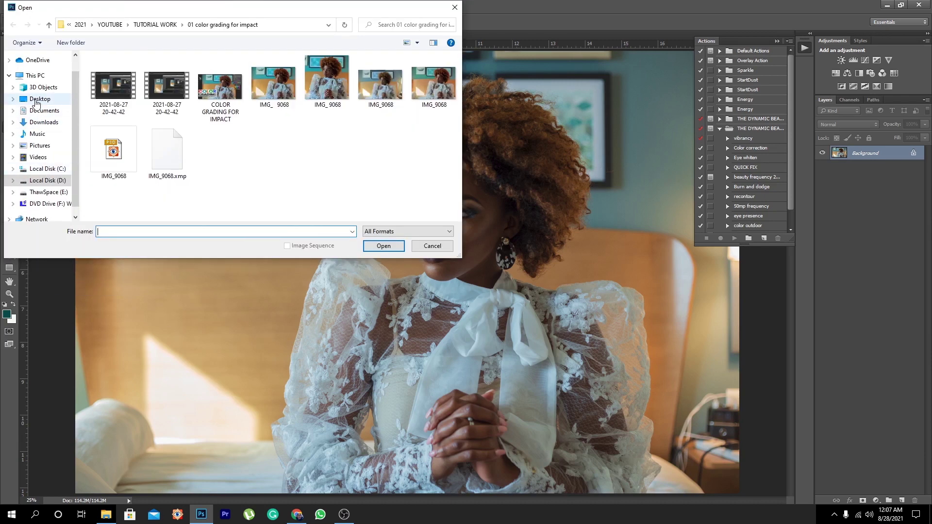
left_click(40, 99)
scroll(336, 160, "down", 1)
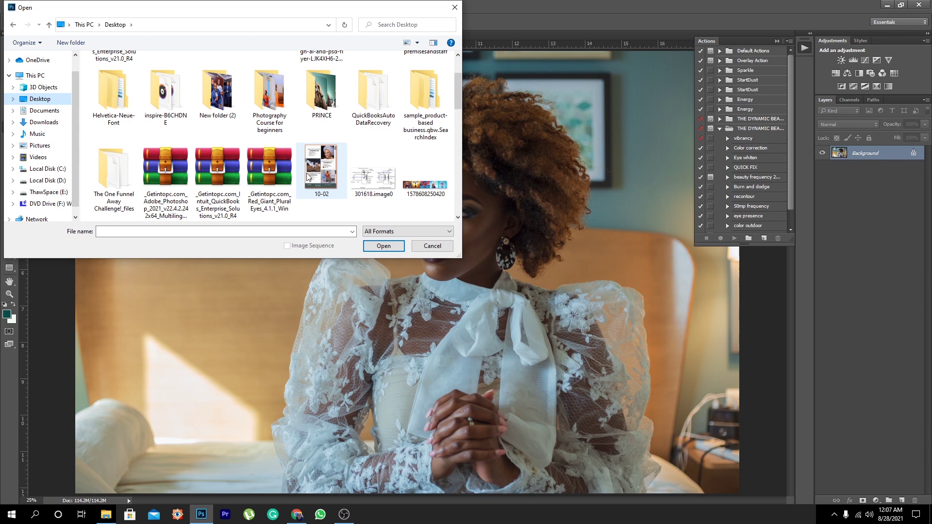
scroll(278, 165, "down", 2)
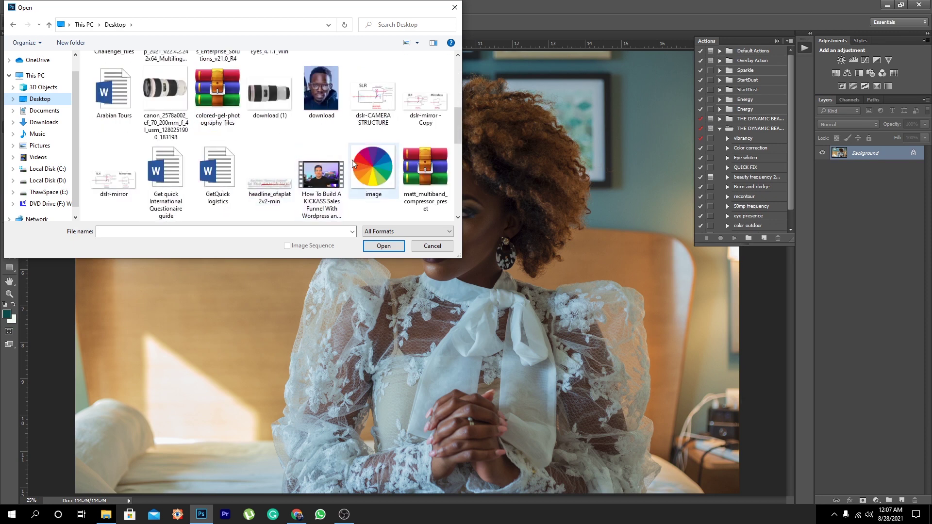
double_click(378, 157)
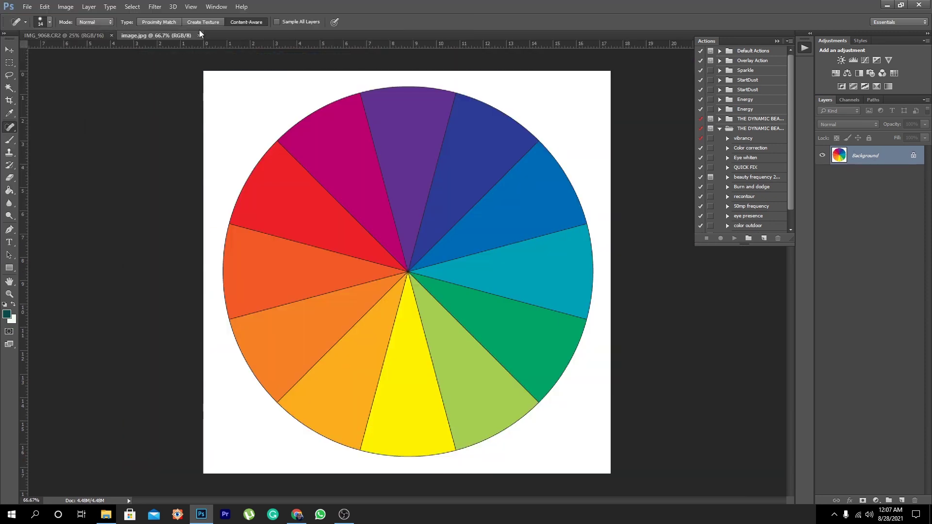
left_click_drag(183, 35, 253, 134)
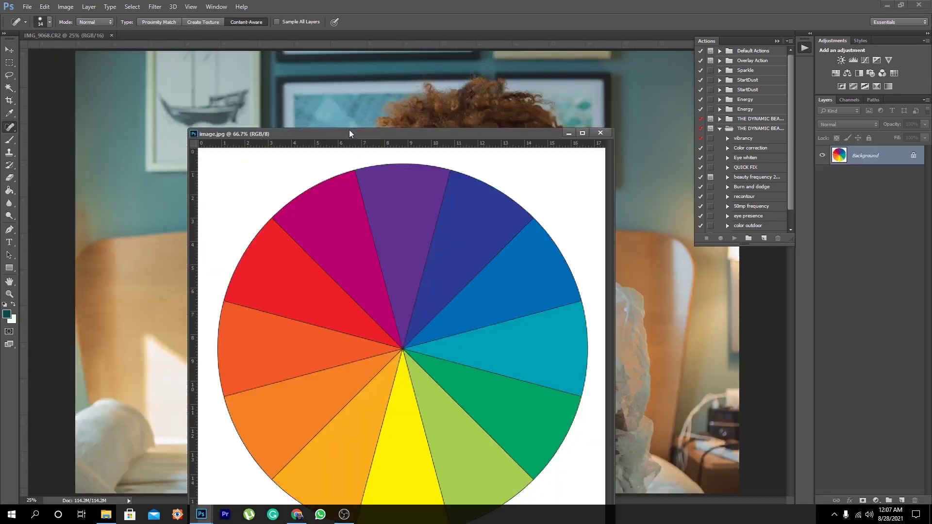
left_click_drag(348, 130, 252, 70)
key("z")
left_click(328, 97, "alt")
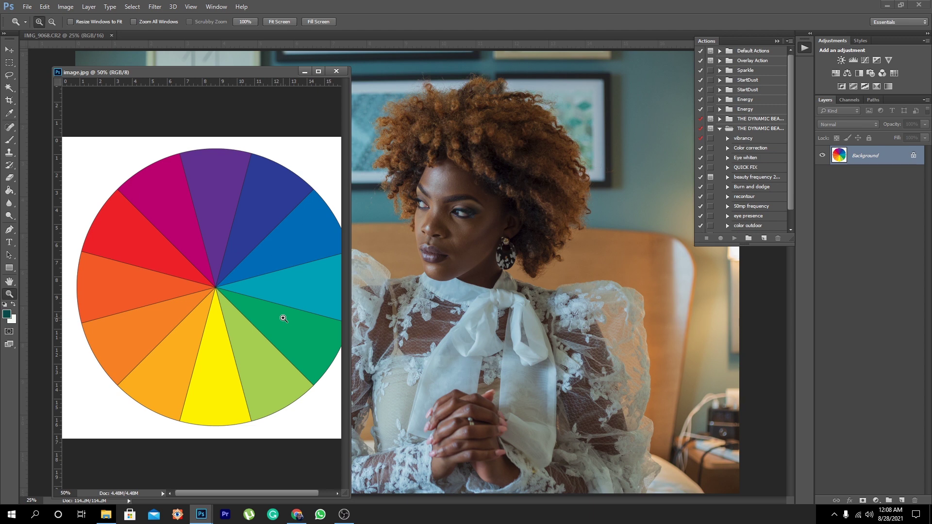
Close the color wheel window and the Actions panel, zooming in near the portrait's eye
left_click(335, 72)
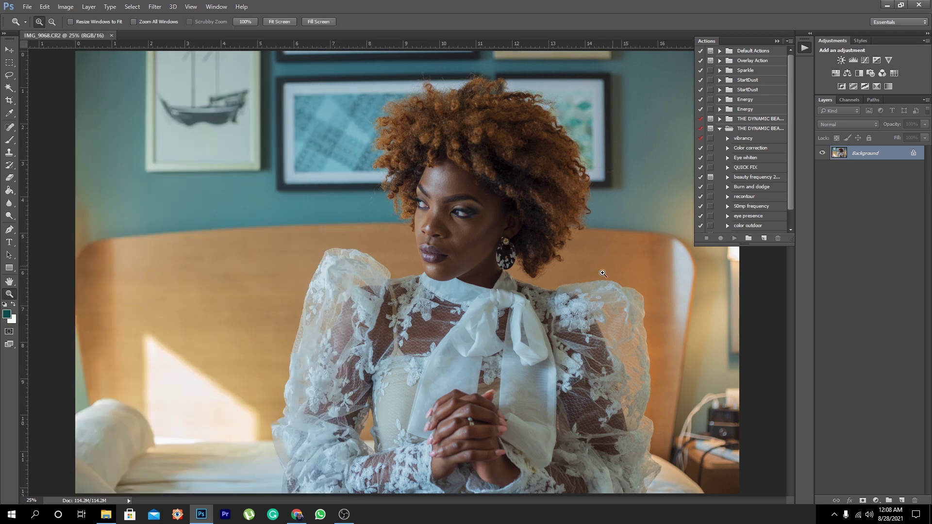
left_click(468, 214)
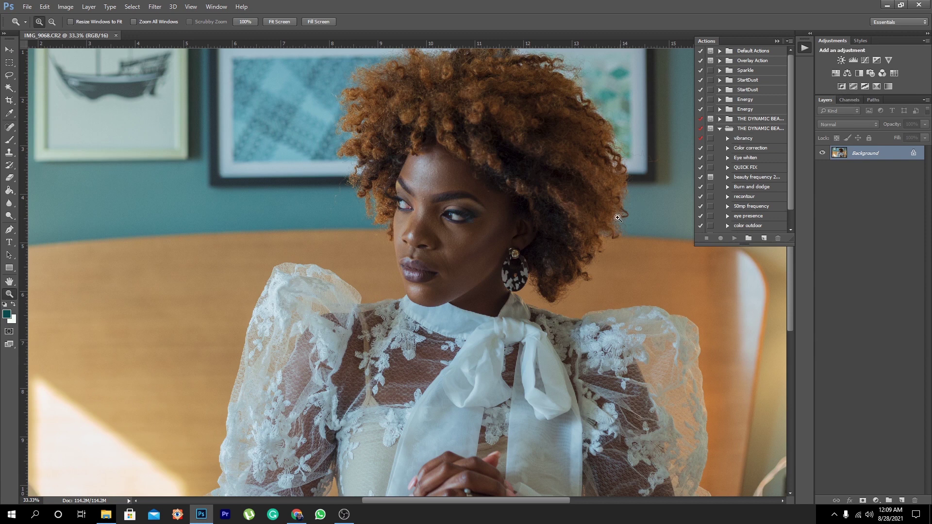
left_click(791, 45)
left_click(820, 341)
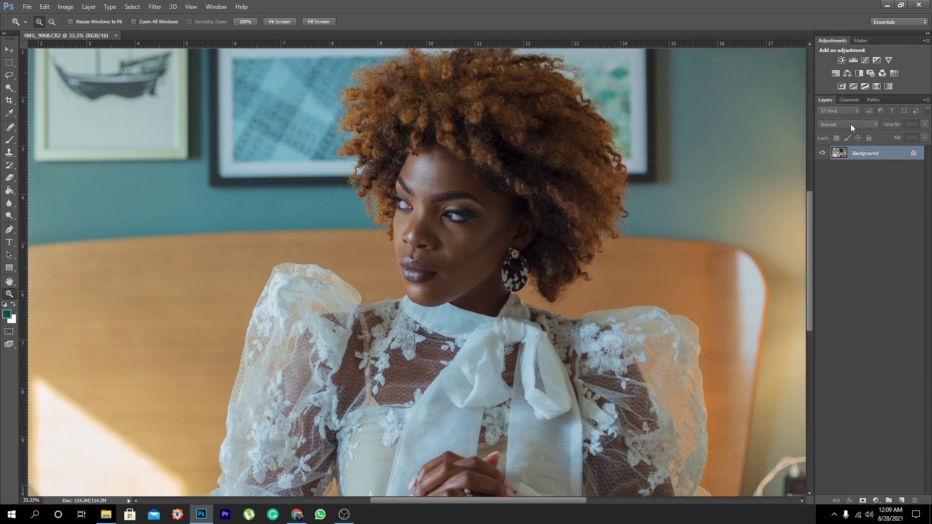
left_click(215, 7)
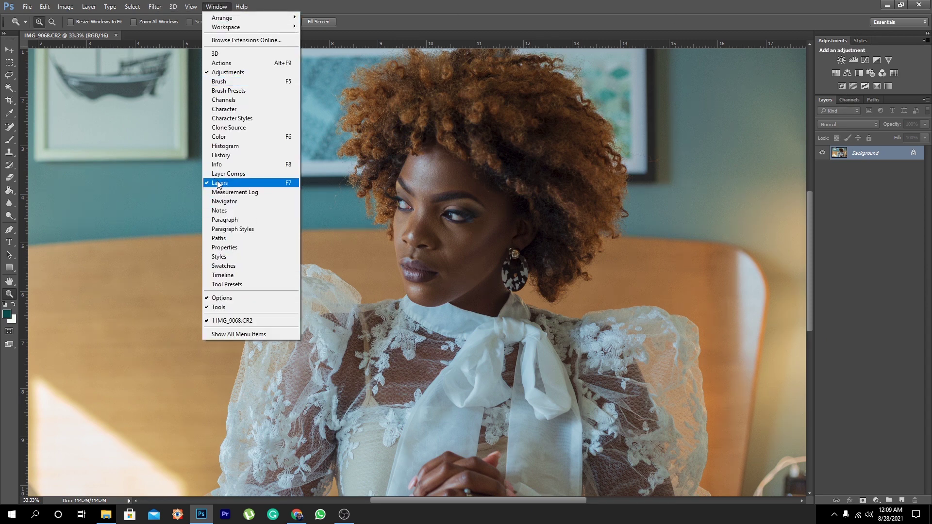
left_click(895, 155)
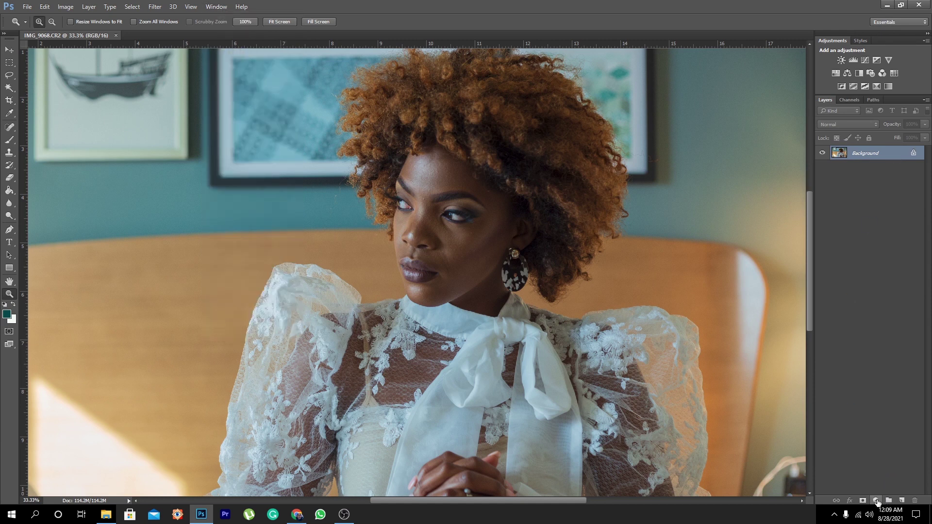
Add a Selective Color adjustment layer above the Background
left_click(875, 501)
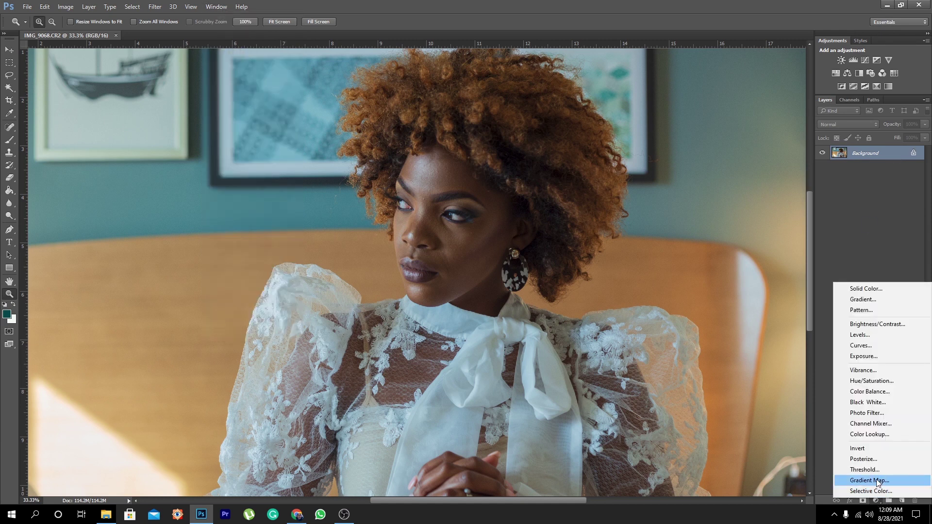
left_click(870, 490)
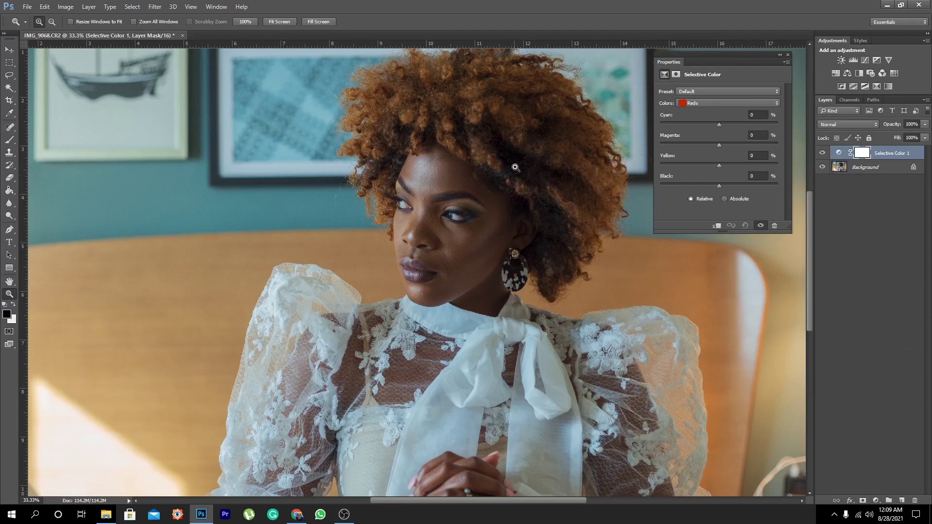
left_click_drag(484, 139, 466, 270)
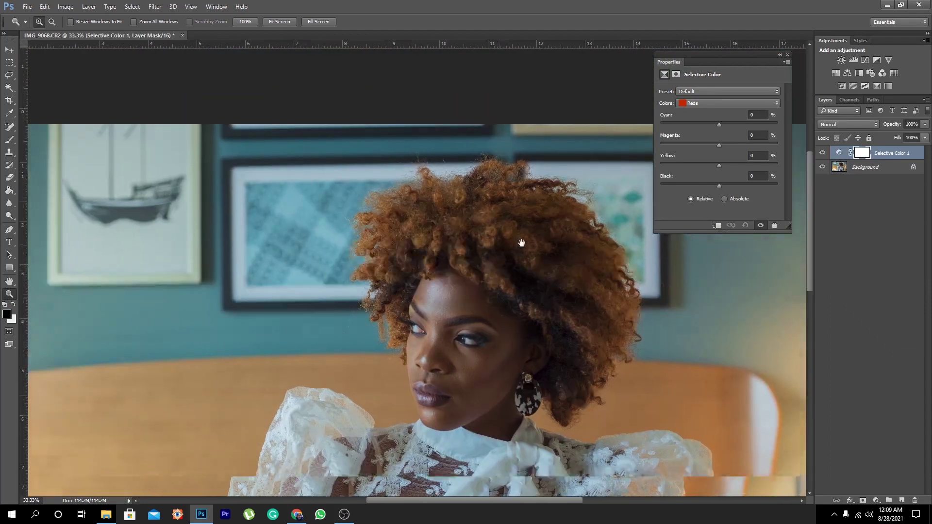
left_click_drag(522, 243, 535, 214)
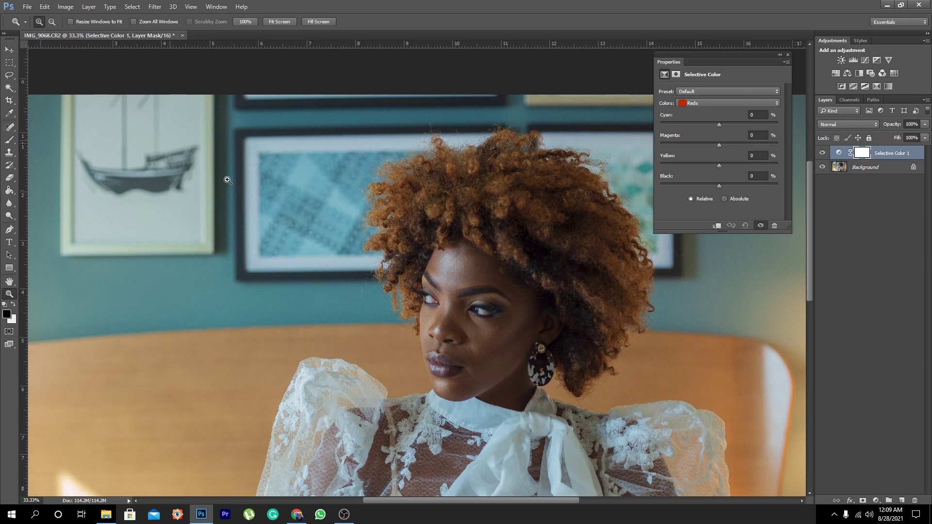
Set the Cyans range to Cyan +60, Magenta -45, Yellow -20 and name the layer cyans
left_click(777, 103)
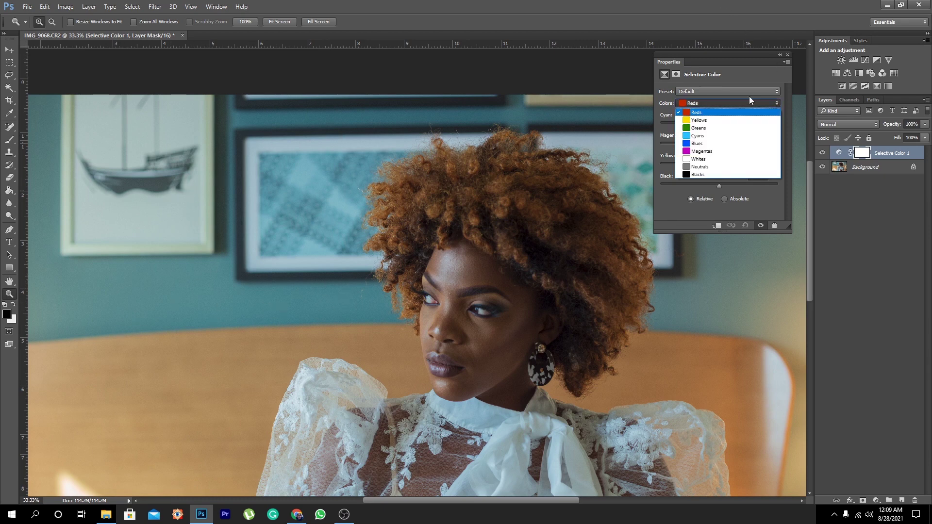
left_click(697, 136)
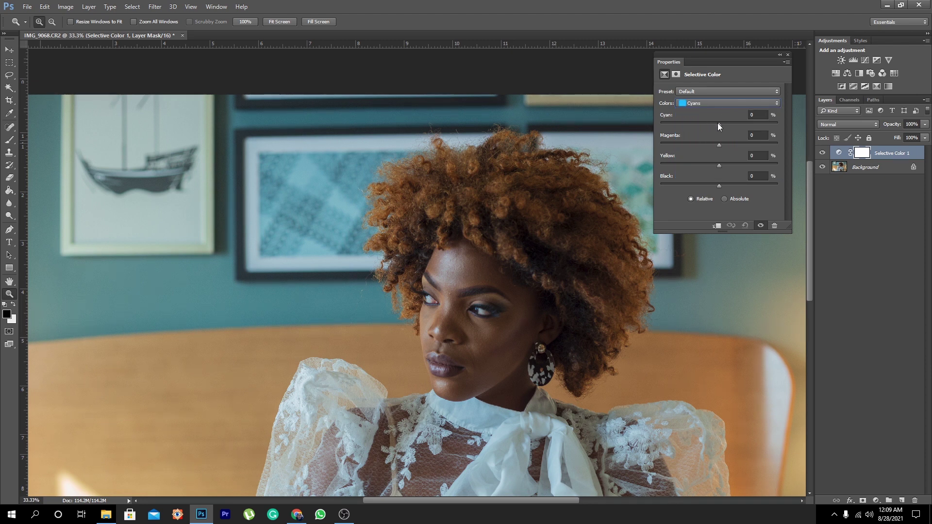
left_click_drag(719, 124, 720, 124)
left_click_drag(735, 127, 741, 128)
left_click(407, 196, "alt")
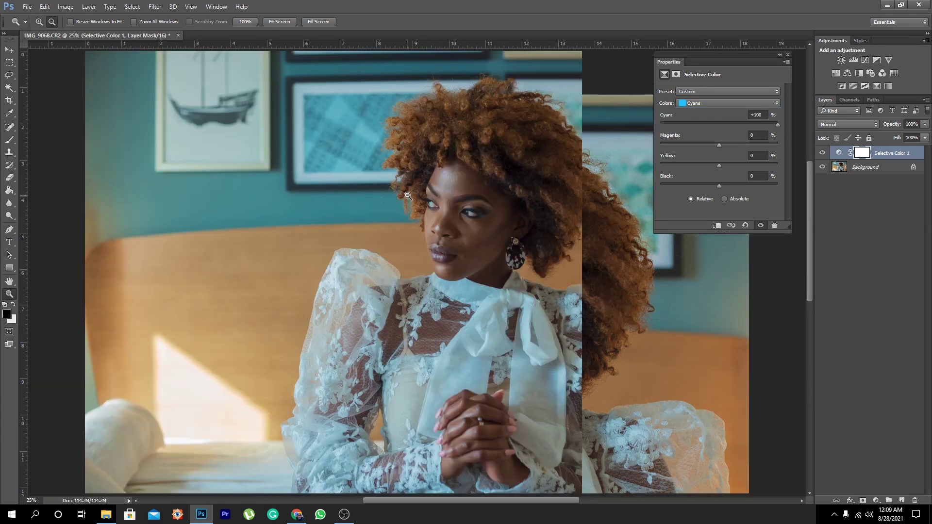
left_click(408, 195, "alt")
left_click_drag(777, 125, 753, 126)
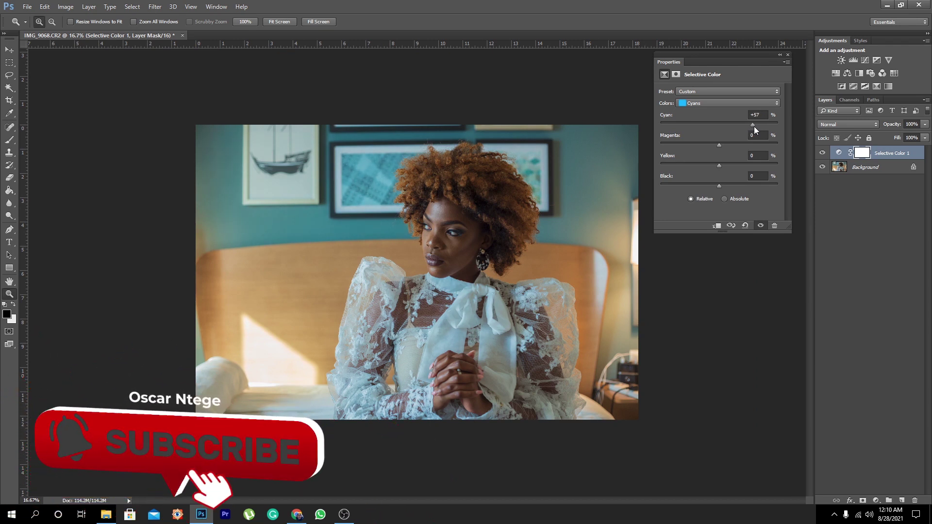
left_click(721, 144)
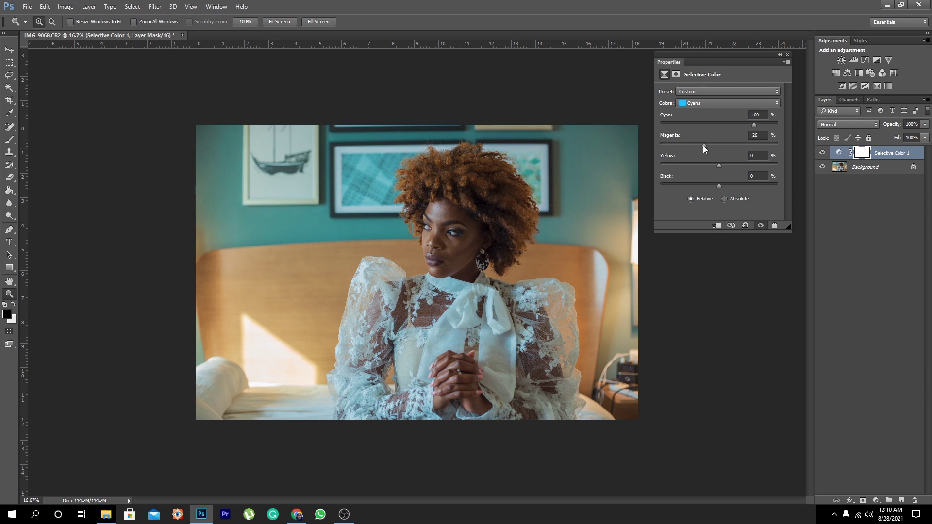
left_click_drag(674, 144, 711, 145)
double_click(882, 153)
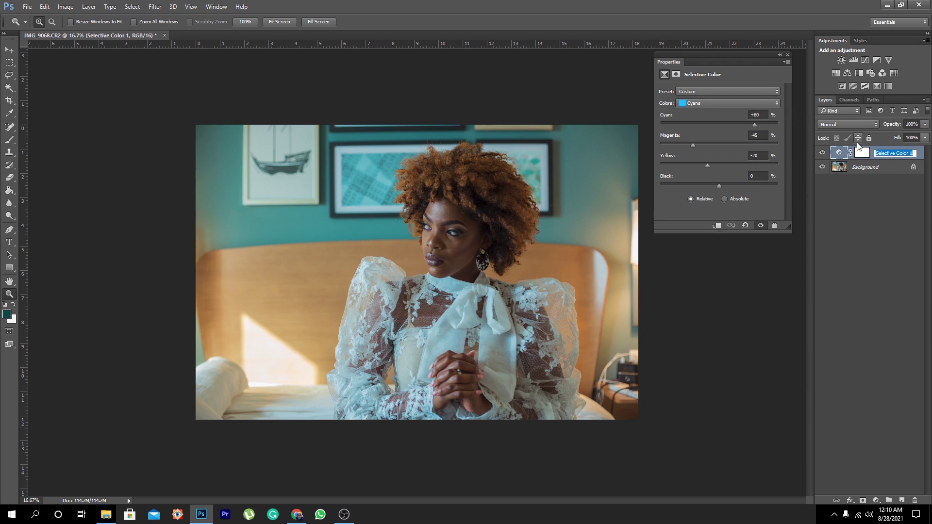
type("cyans")
Confirm the cyans layer name and add a second Selective Color adjustment layer
left_click(866, 208)
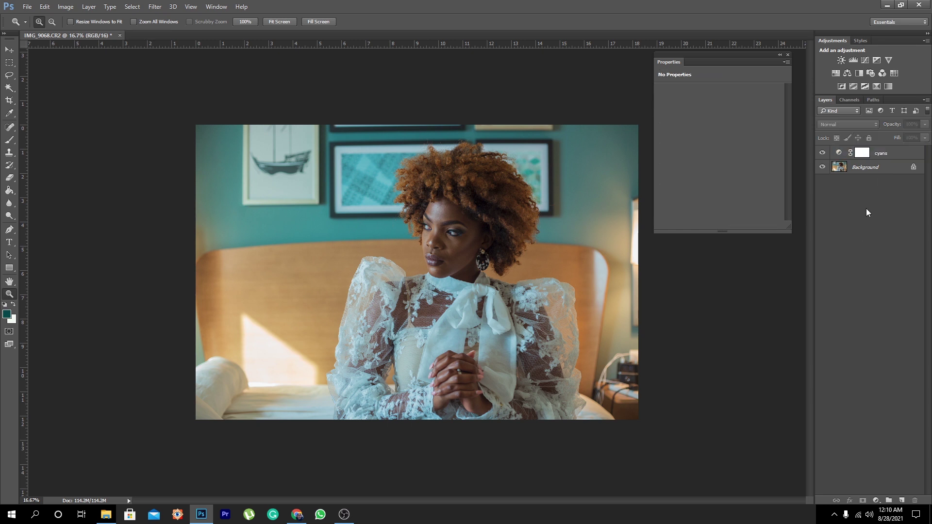
left_click(876, 500)
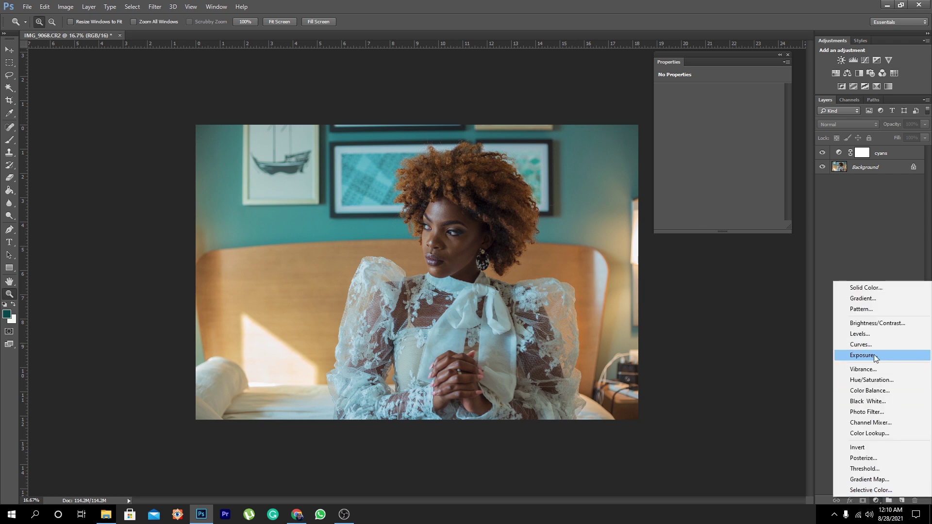
left_click(872, 491)
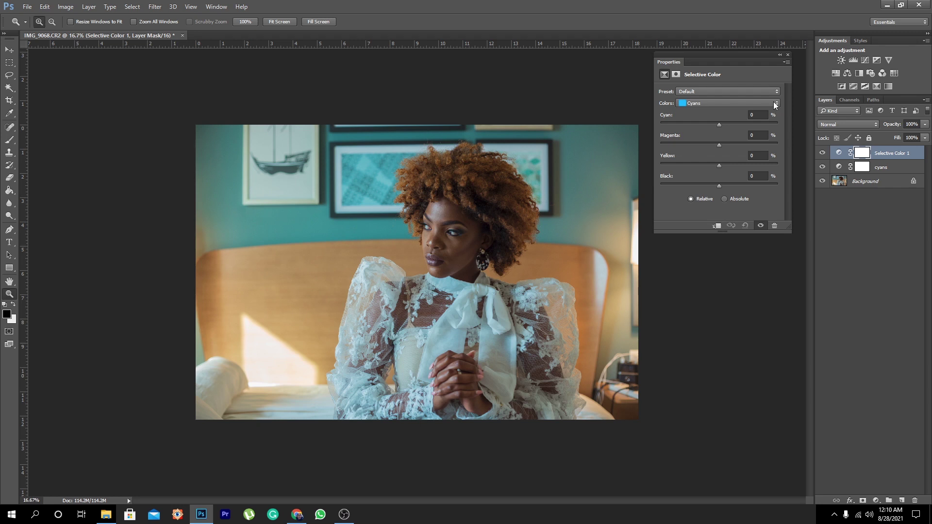
Lower Cyan in the Reds range to -67 to warm the skin
left_click(775, 103)
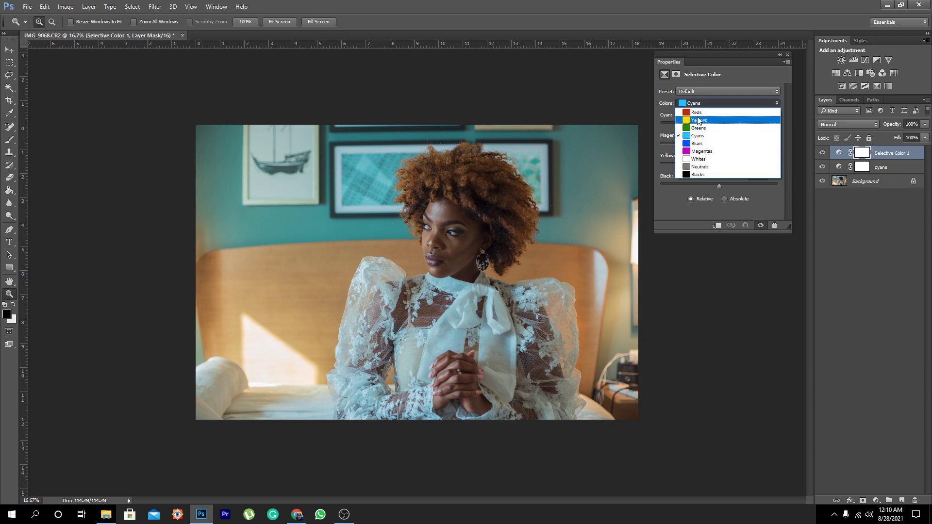
left_click(699, 113)
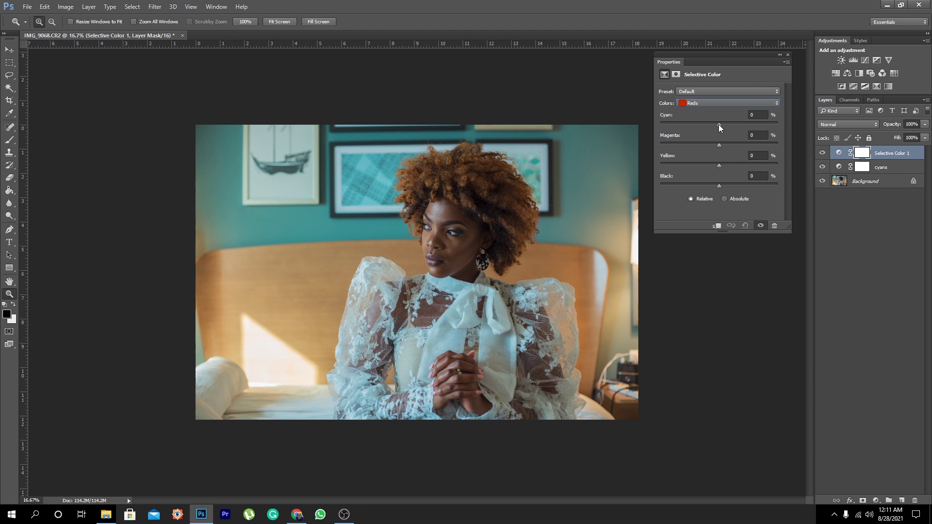
left_click_drag(719, 124, 715, 124)
left_click_drag(718, 124, 633, 123)
left_click_drag(659, 123, 680, 124)
Name the new layer 'skin tones' and check the face up close
left_click(787, 57)
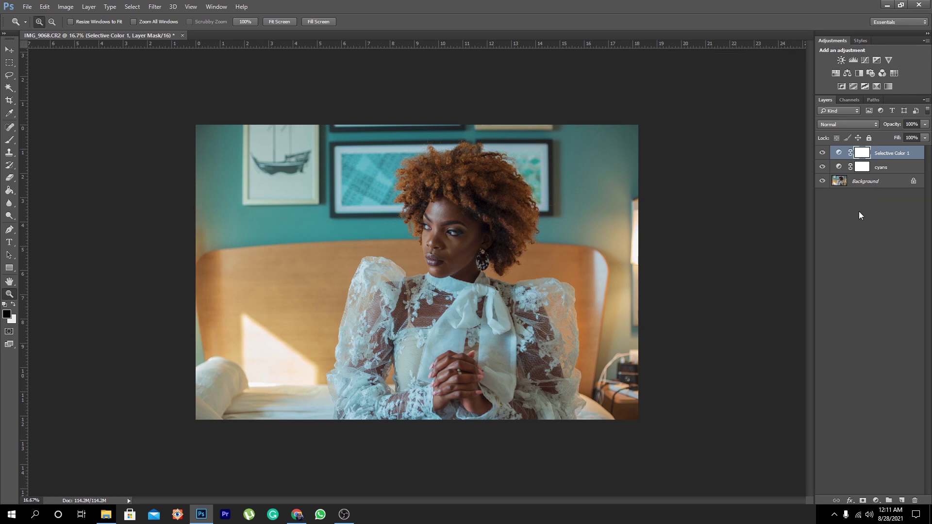
double_click(878, 154)
type("skin")
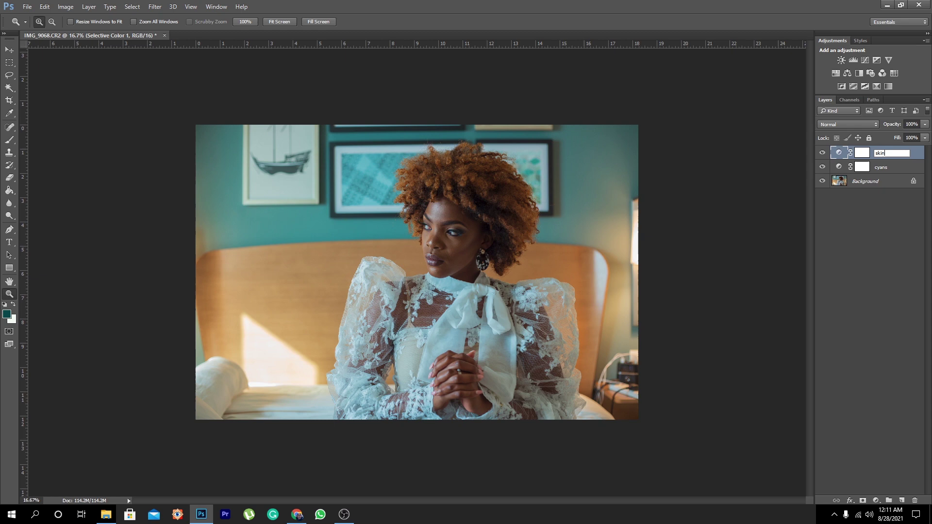
type(" tones")
key("Return")
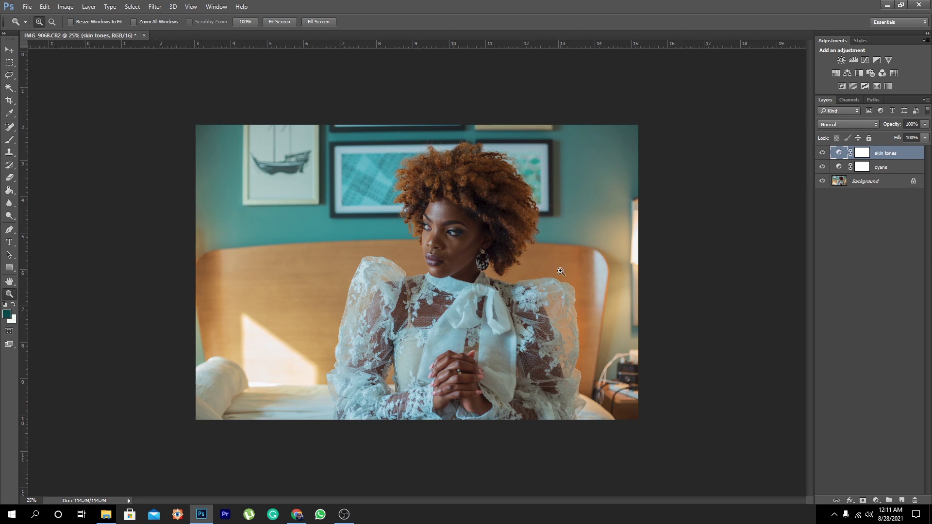
left_click(561, 272)
left_click(500, 255, "alt")
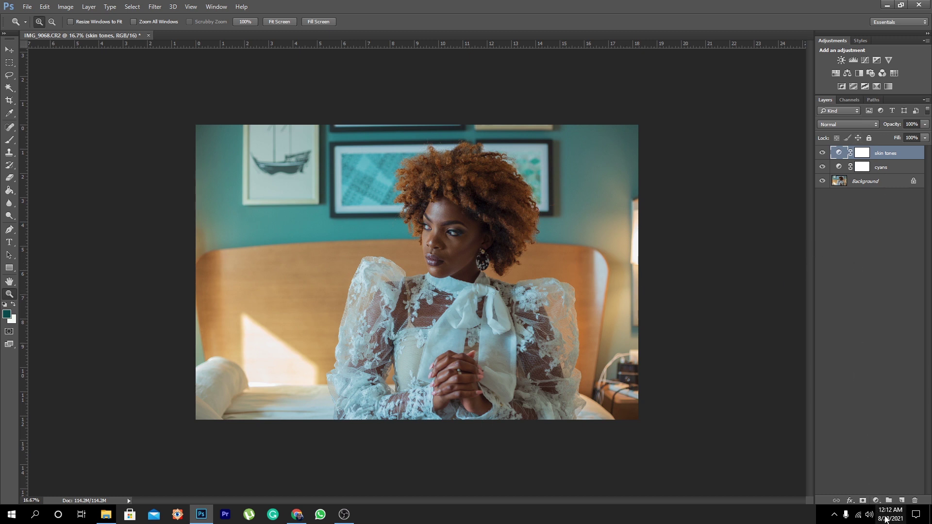
left_click(876, 500)
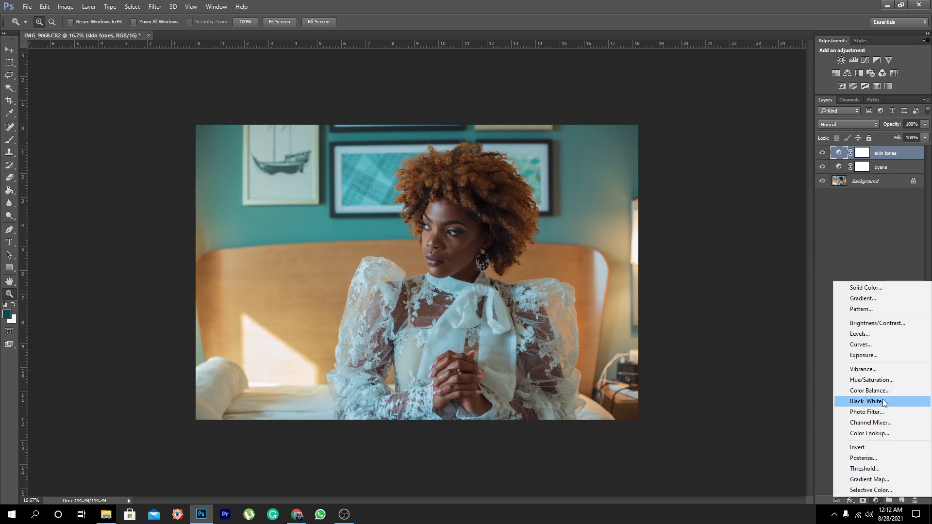
Add a third Selective Color layer with Cyan in the Yellows set to -79
left_click(870, 489)
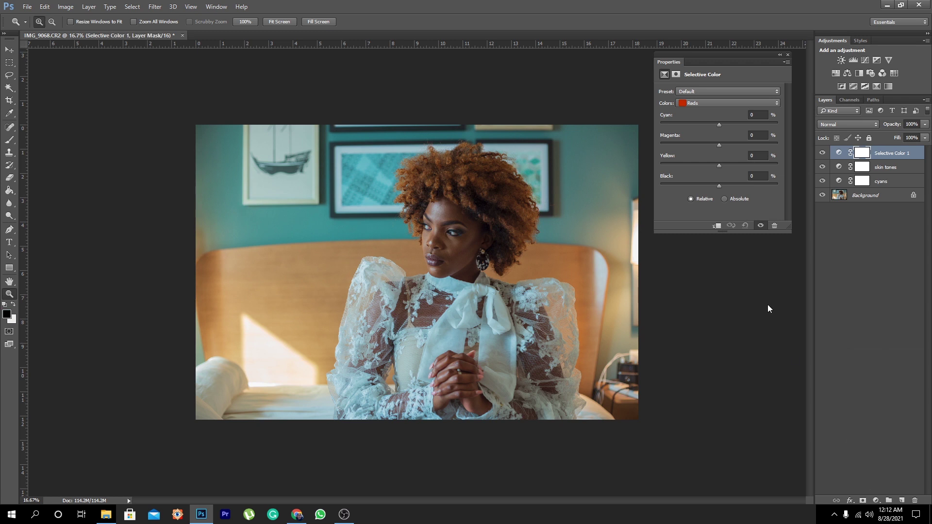
left_click(770, 103)
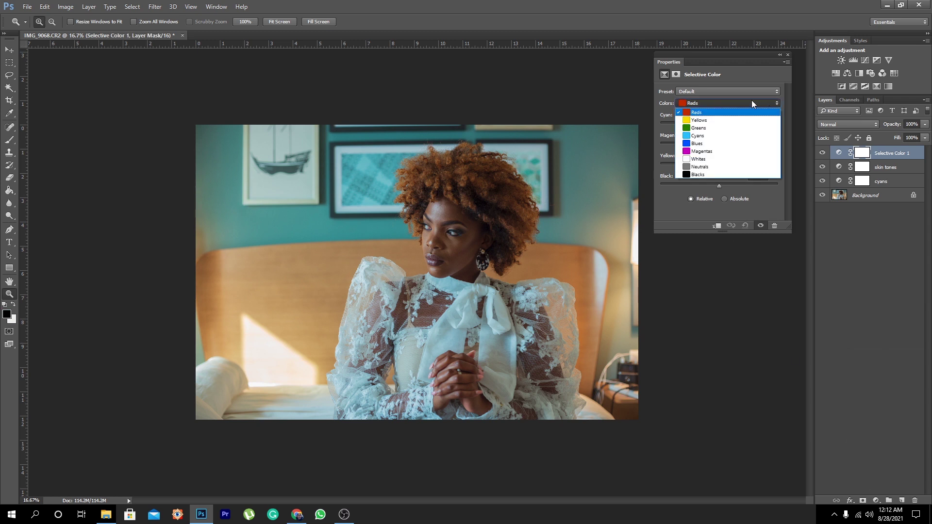
left_click(699, 121)
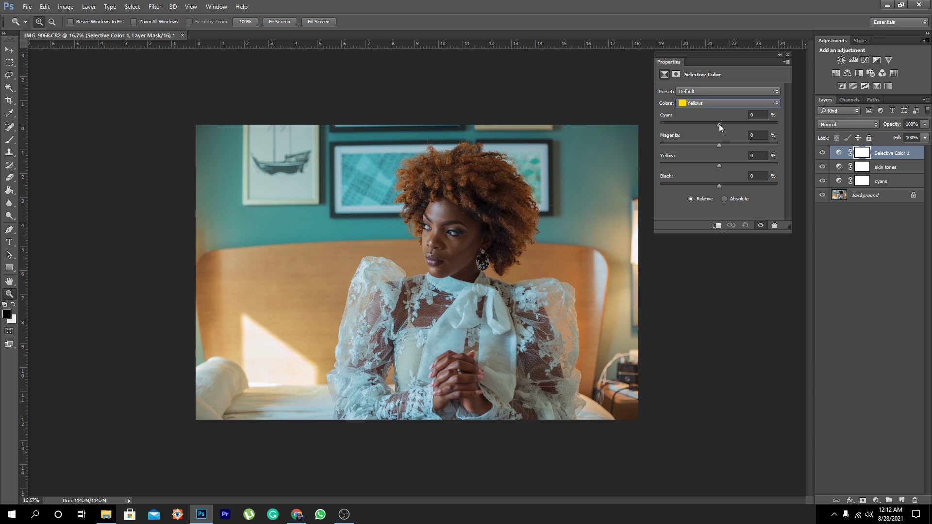
left_click_drag(719, 123, 720, 124)
left_click_drag(779, 125, 675, 121)
left_click_drag(674, 123, 672, 122)
Rename the newest adjustment layer to 'hair'
left_click(788, 58)
double_click(878, 152)
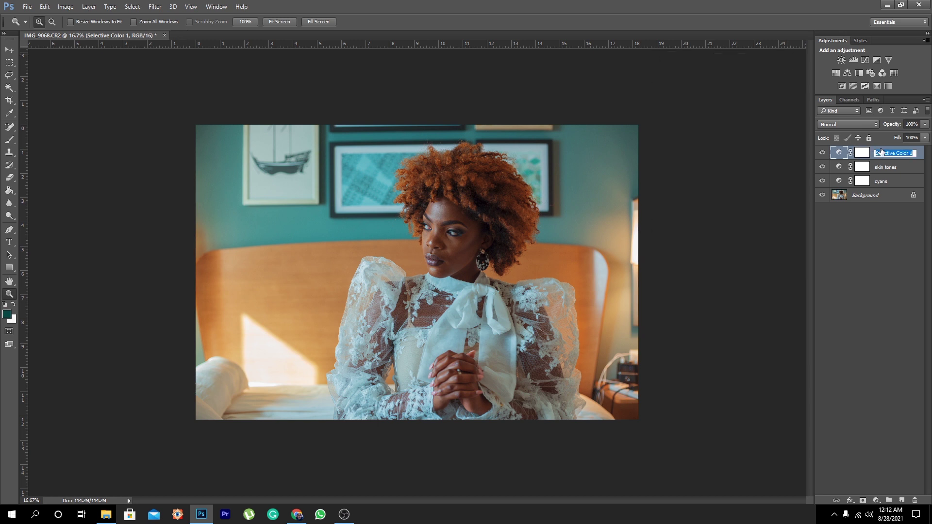
type("hair")
left_click(863, 208)
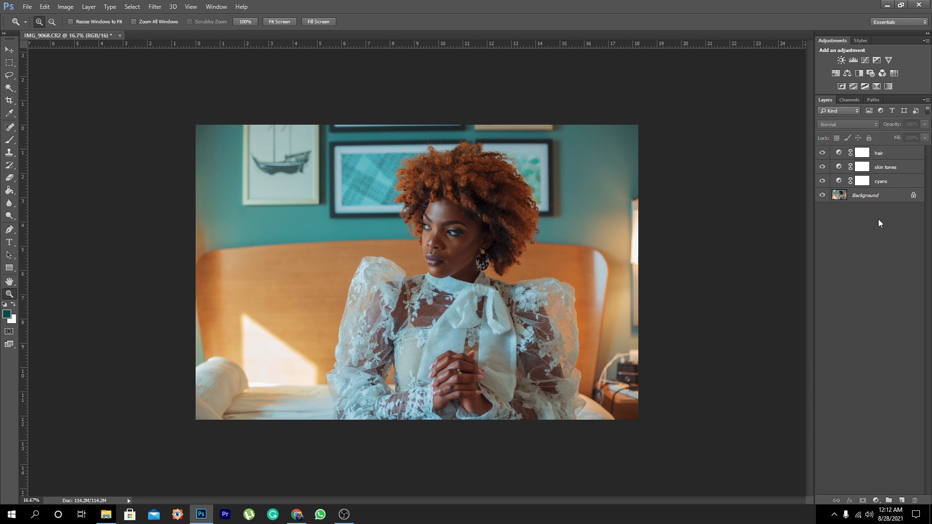
Select the hair layer's mask and start painting it with a black brush
left_click(863, 154)
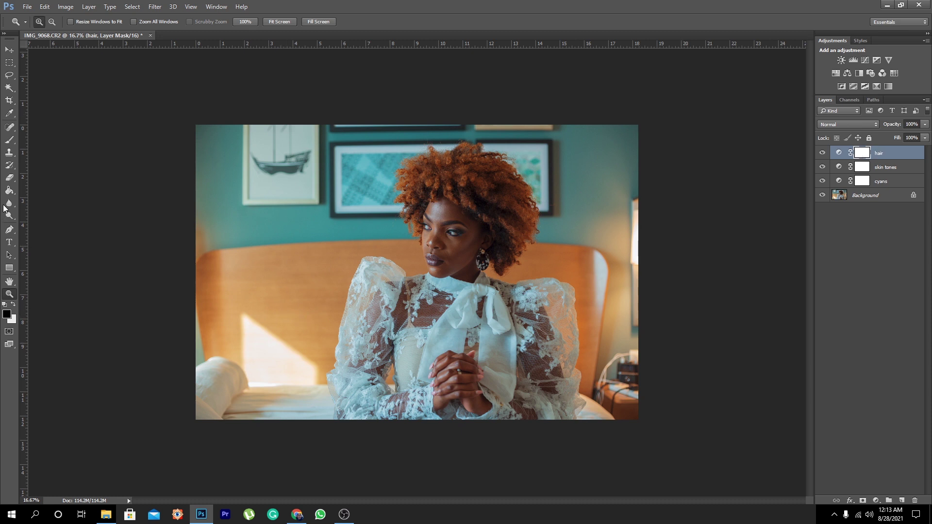
left_click(11, 141)
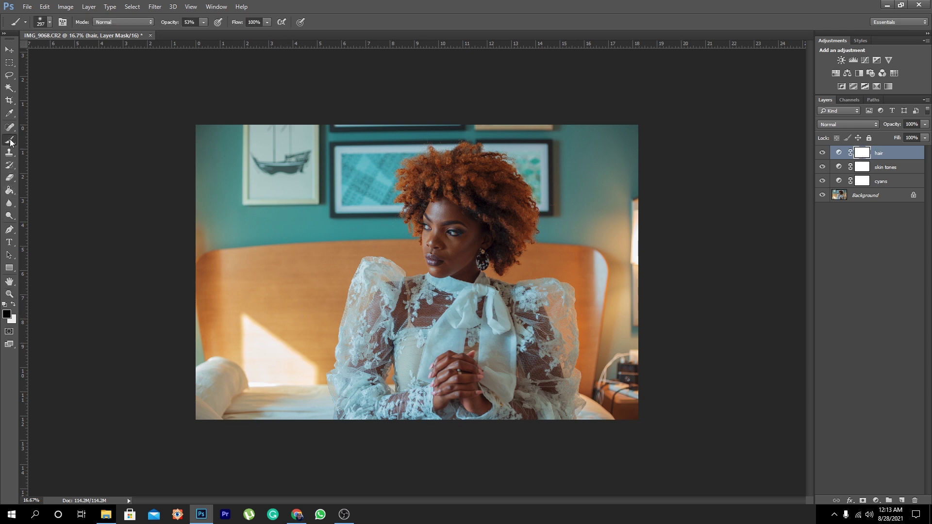
left_click(7, 314)
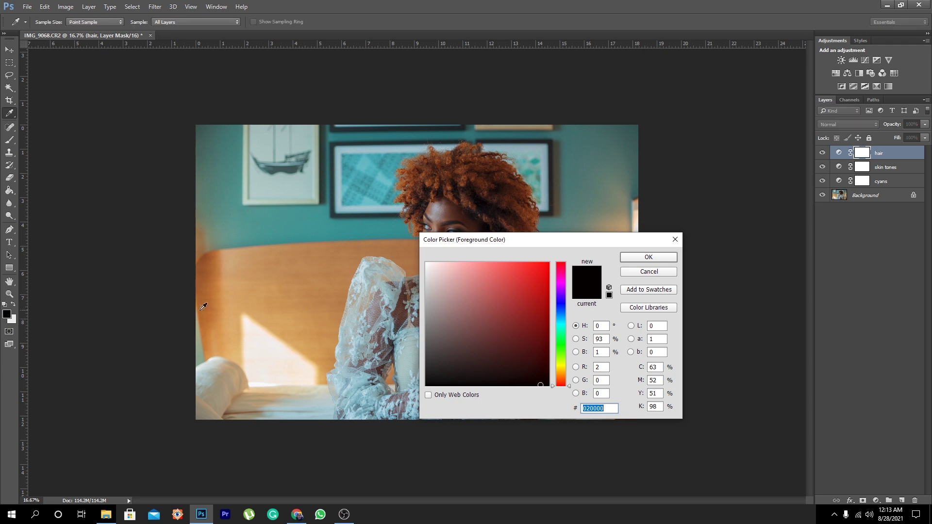
left_click(649, 256)
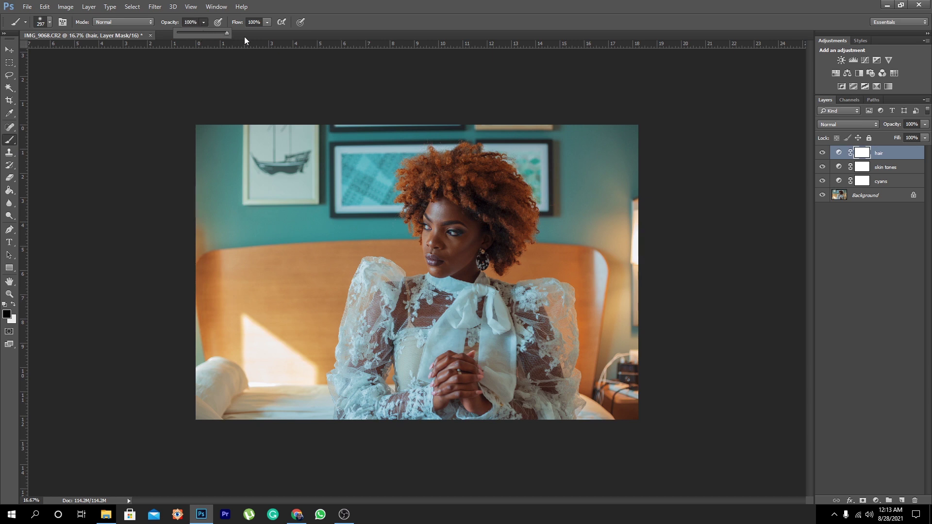
left_click(434, 213)
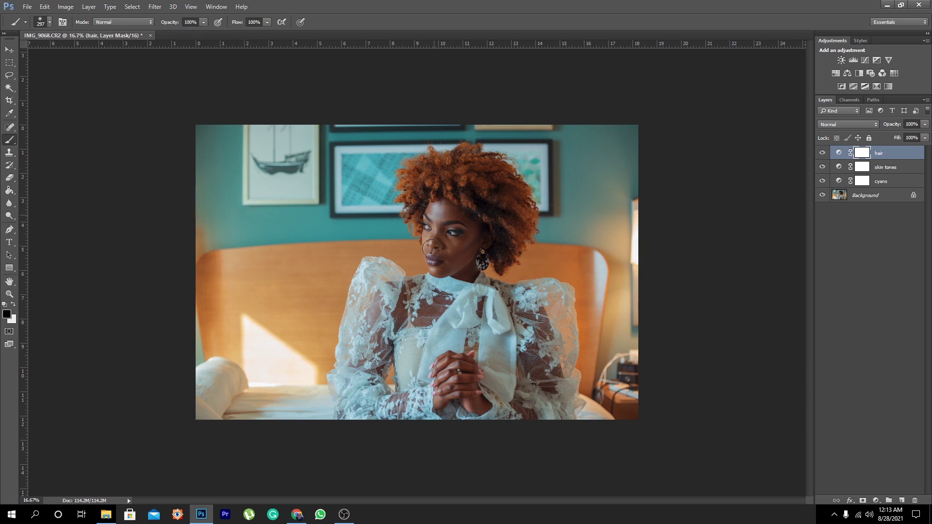
left_click(457, 229)
Paint the hair mask black over the face, dress and hands, zooming in to check
left_click(9, 293)
left_click(435, 255)
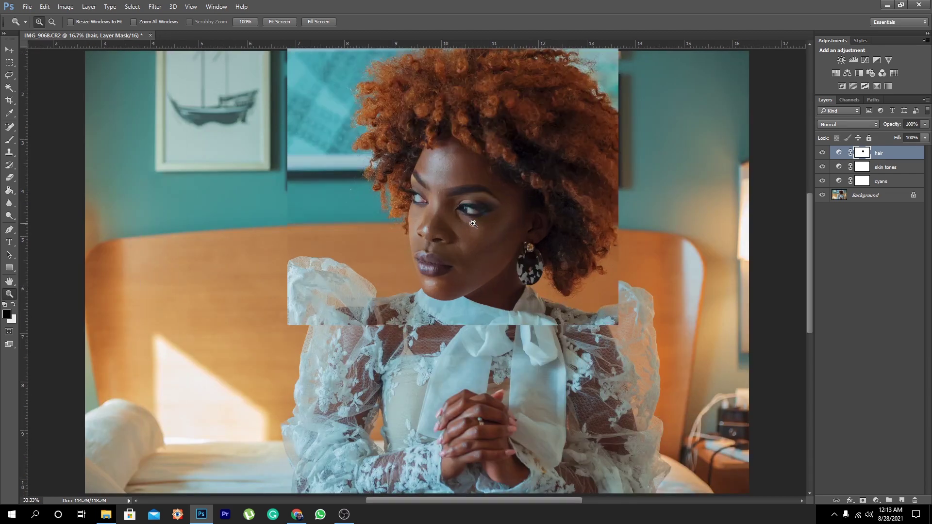
left_click(520, 263)
left_click_drag(517, 250, 485, 207)
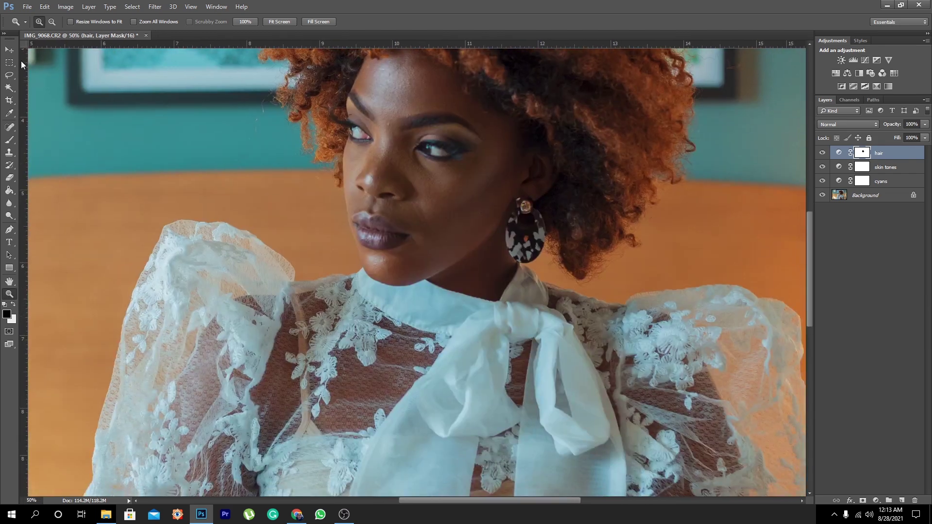
left_click(9, 139)
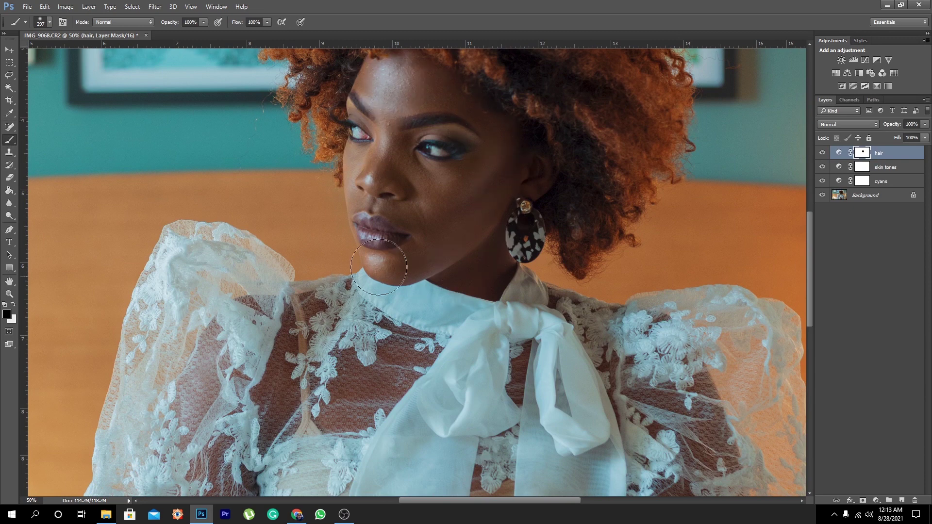
scroll(388, 243, "down", 5)
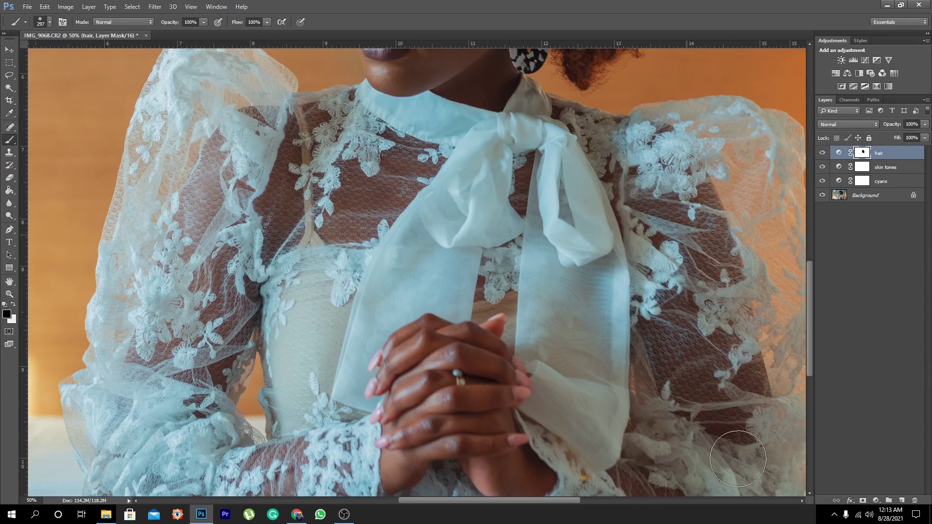
left_click_drag(690, 366, 652, 219)
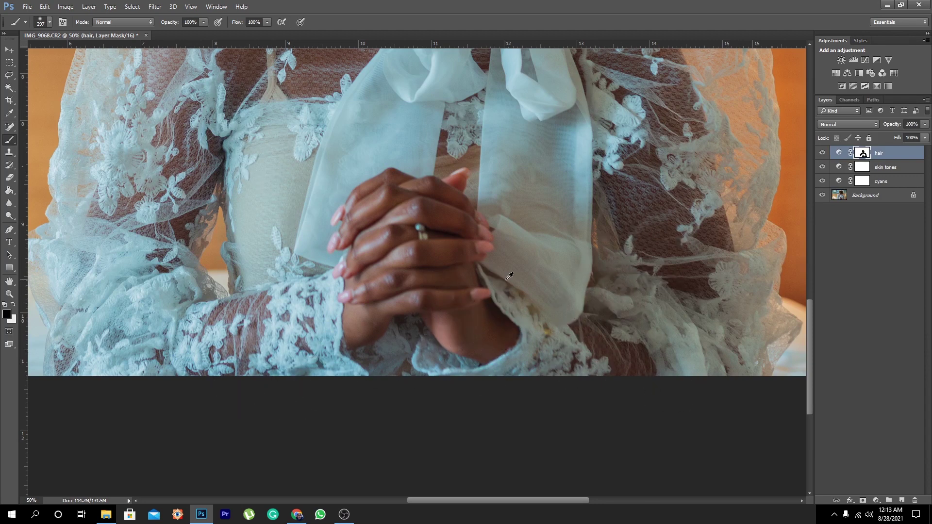
key("ctrl+minus")
key("ctrl+minus")
key("ctrl+minus")
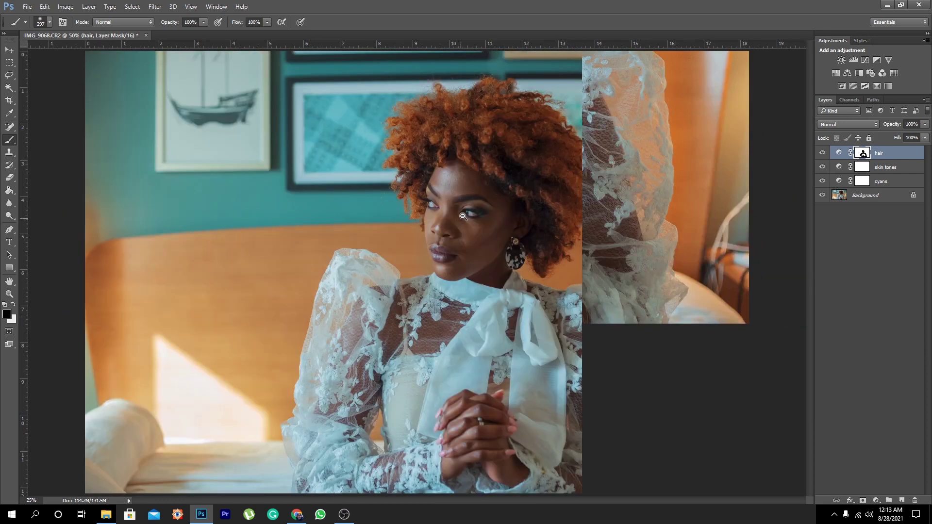
key("alt+minus")
key("Escape")
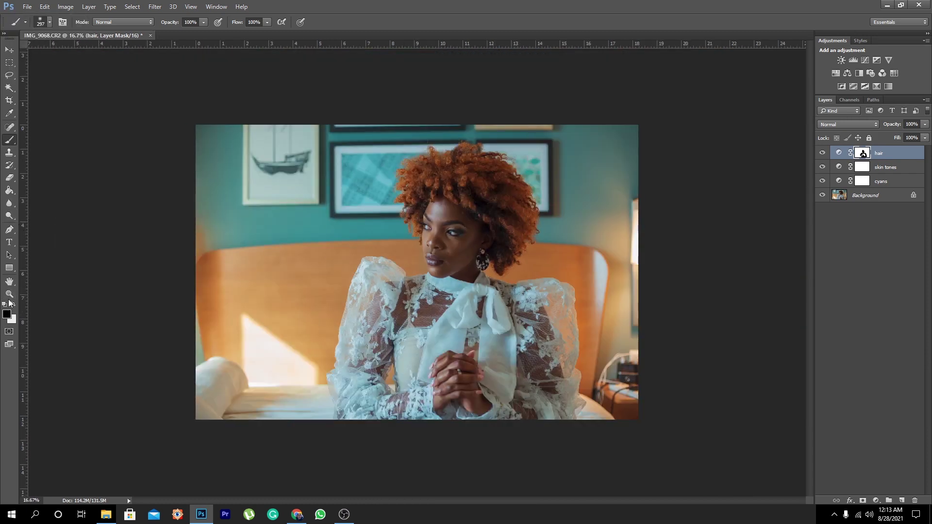
left_click(9, 294)
left_click(495, 284)
left_click(495, 284)
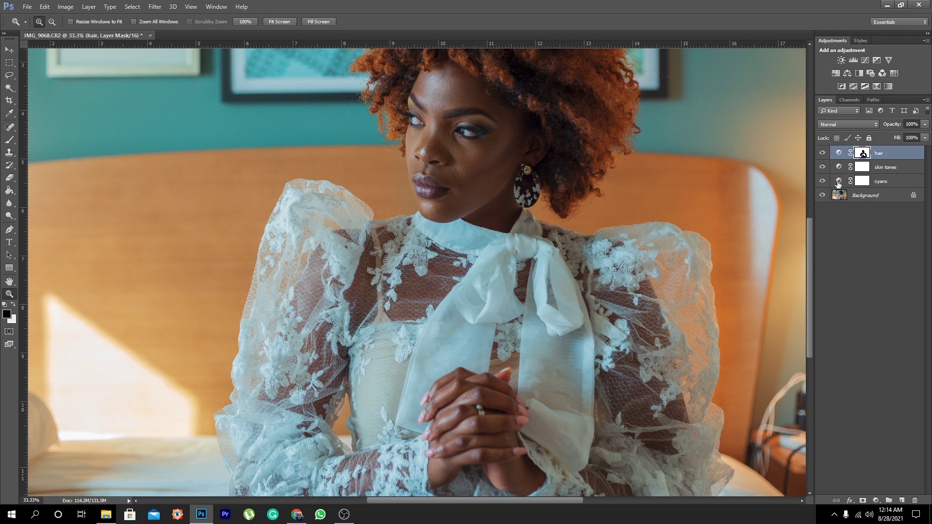
Paint the cyans layer mask black over the woman to keep teal off her skin and dress
left_click(883, 183)
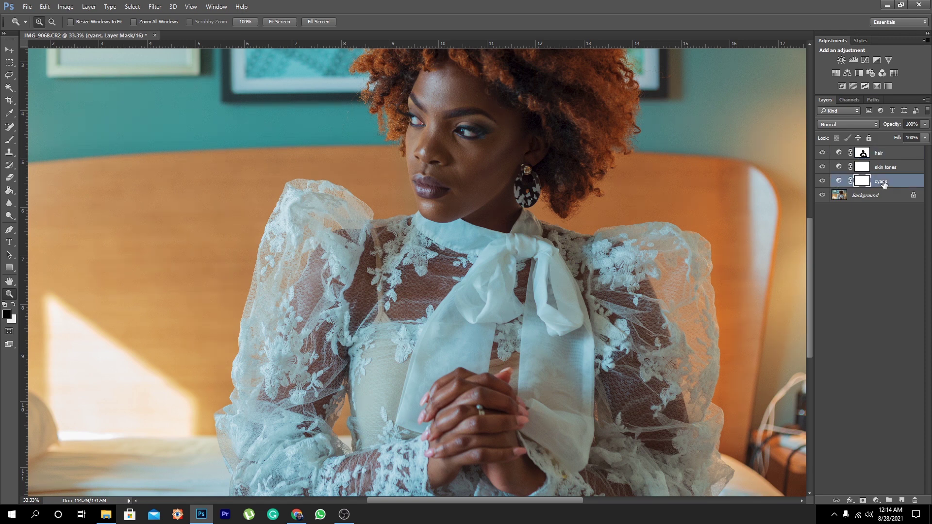
left_click(8, 141)
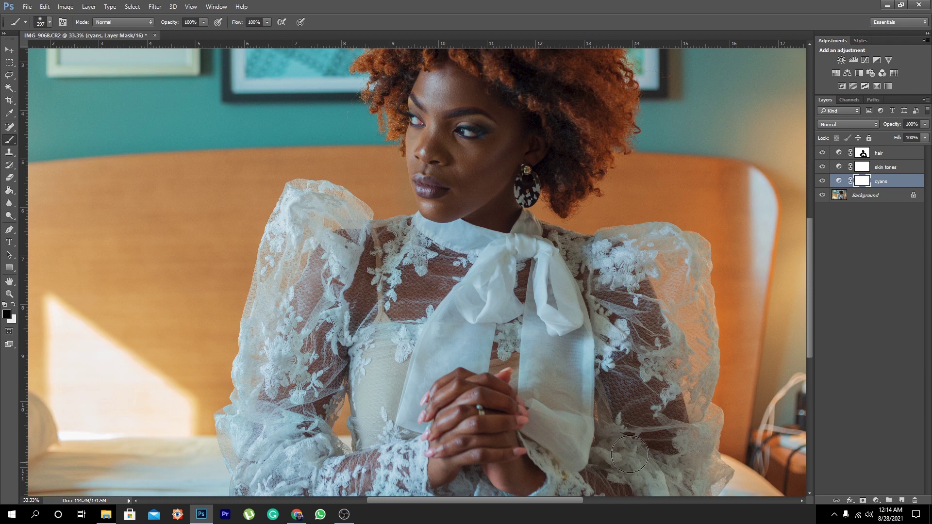
left_click_drag(629, 455, 601, 301)
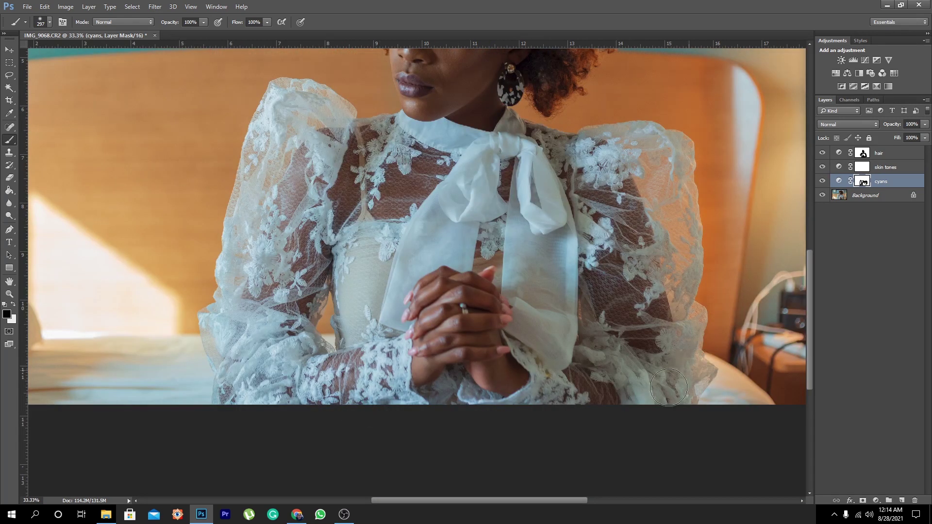
left_click(456, 228, "alt")
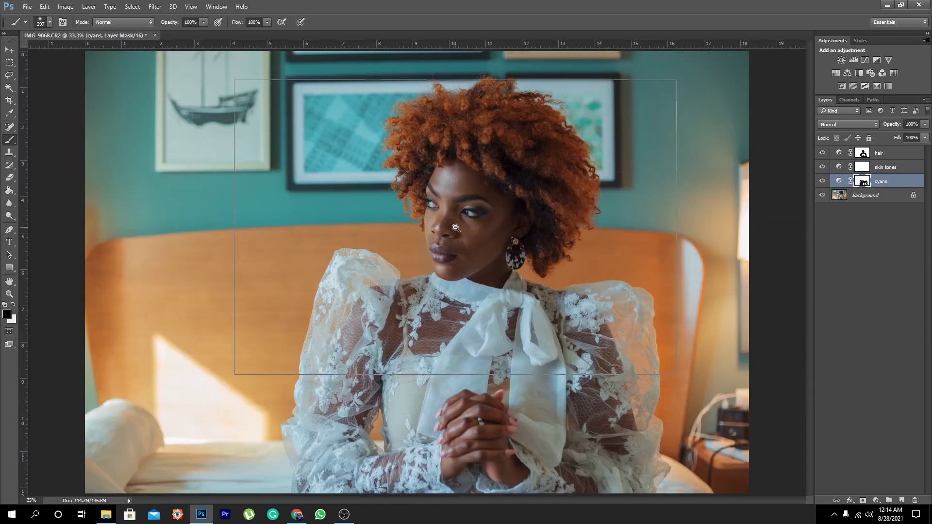
left_click(455, 227, "alt")
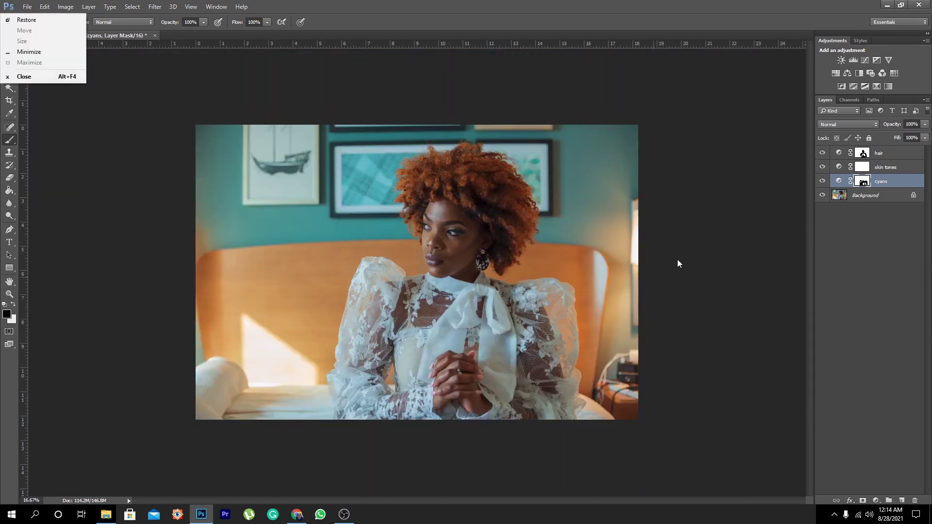
left_click(891, 154)
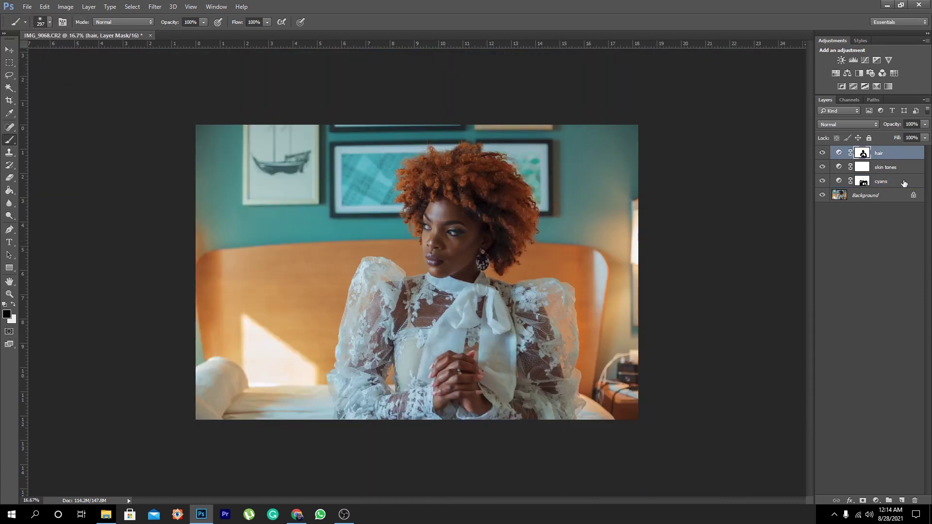
Group the hair, skin tones and cyans layers into Group 1 and toggle it to compare
left_click(904, 183, "shift")
left_click_drag(902, 156, 889, 501)
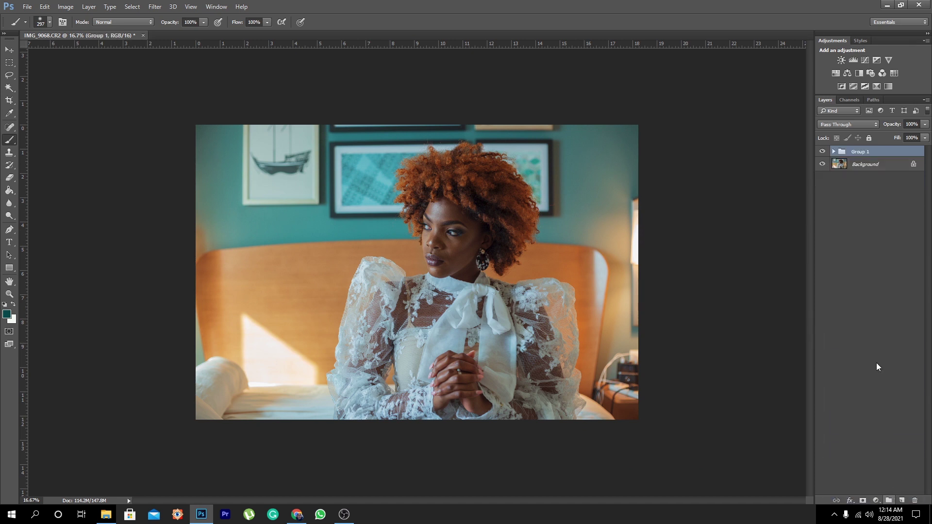
left_click(823, 152)
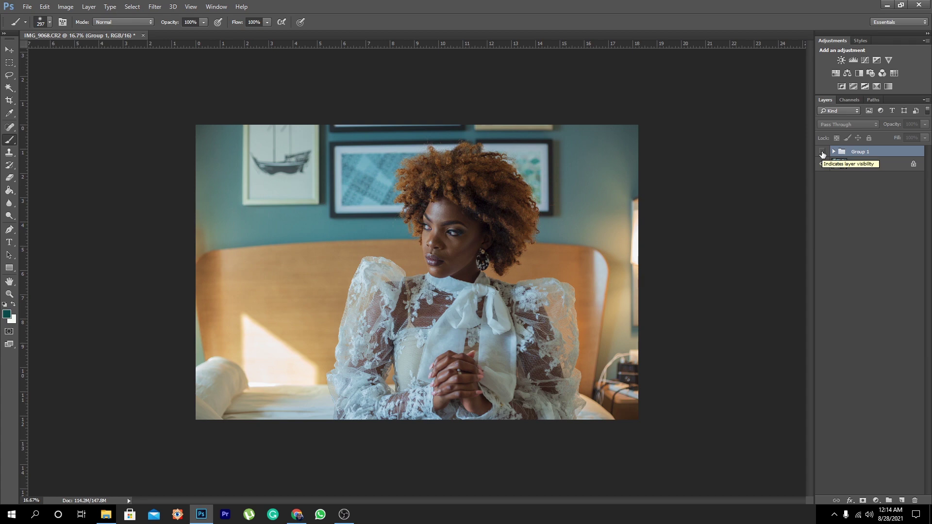
left_click(823, 152)
left_click(10, 297)
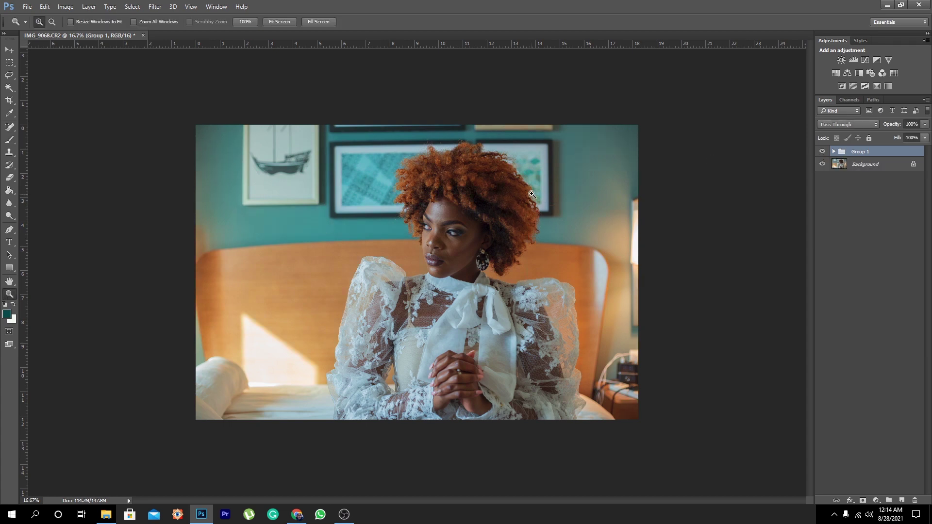
left_click(532, 194)
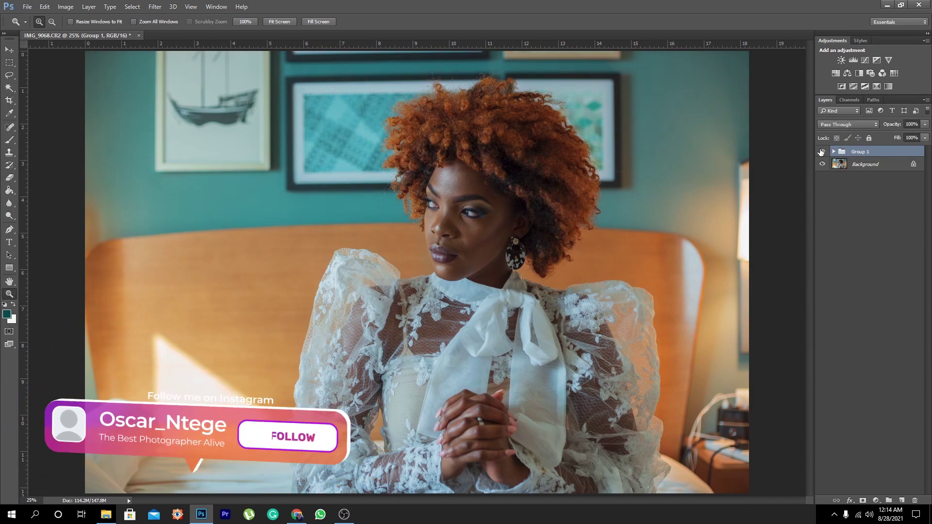
left_click(529, 256, "alt")
left_click(529, 255, "alt")
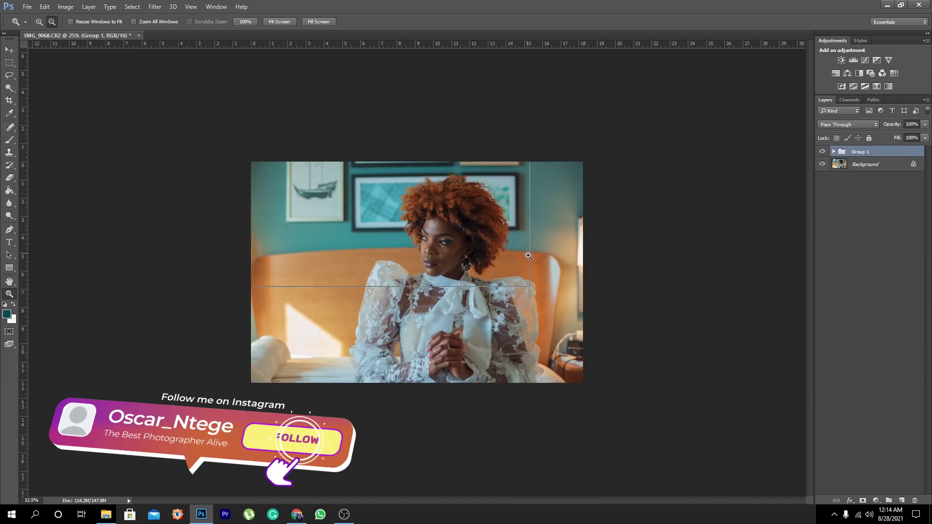
left_click(529, 256)
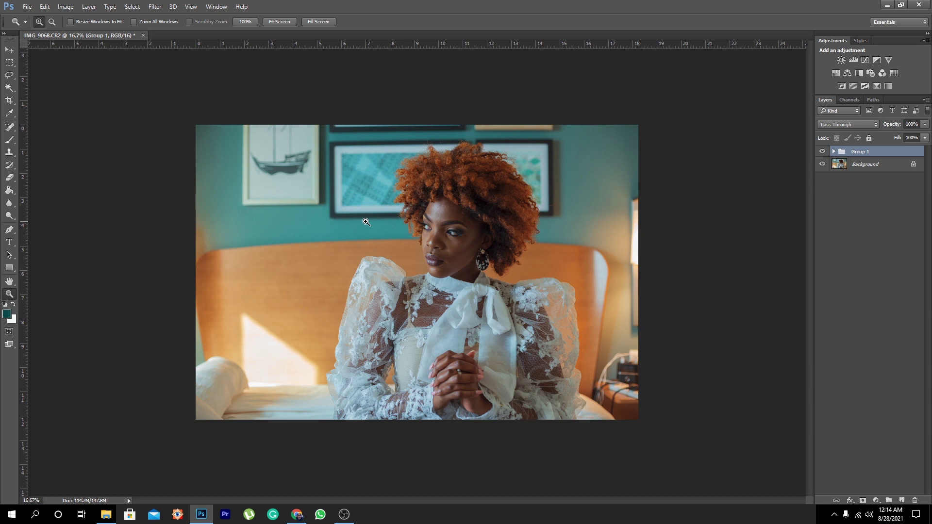
Add a Hue/Saturation layer raising Cyans saturation +25 by dragging on the teal wall
left_click(876, 501)
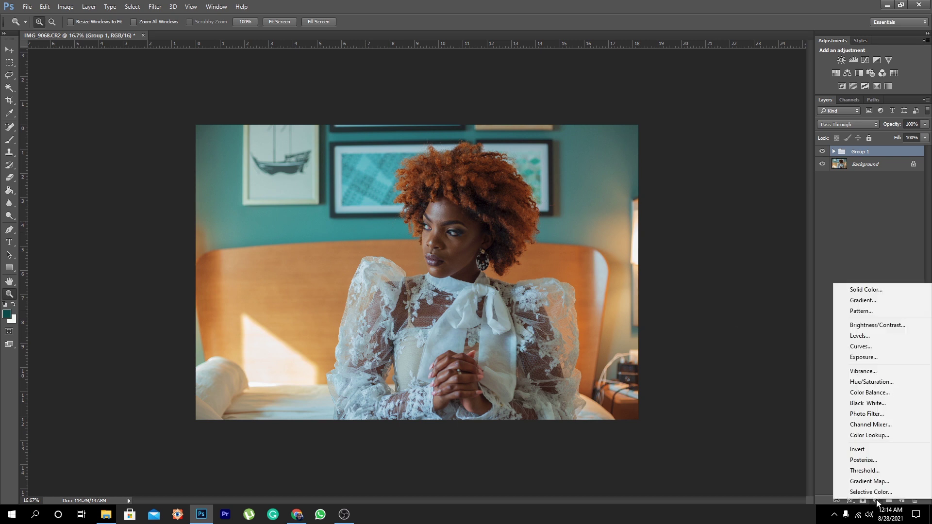
left_click(872, 382)
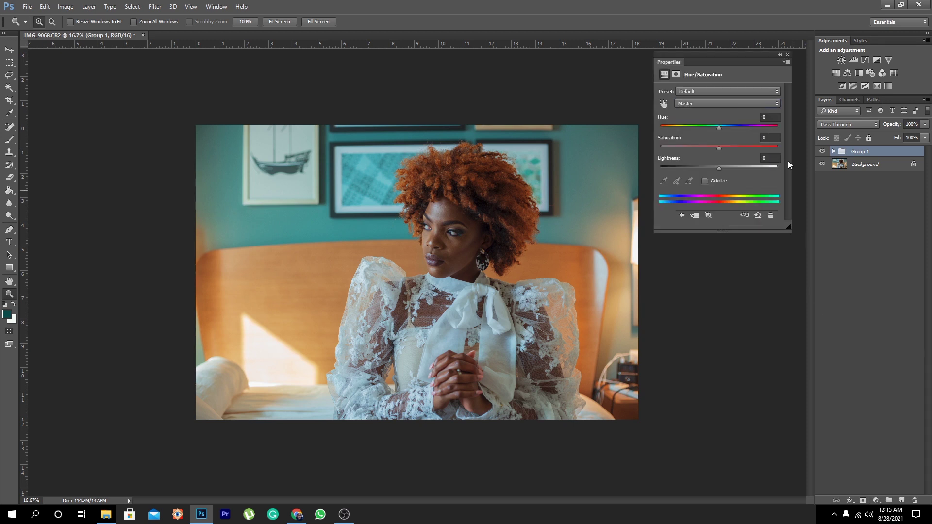
left_click(664, 103)
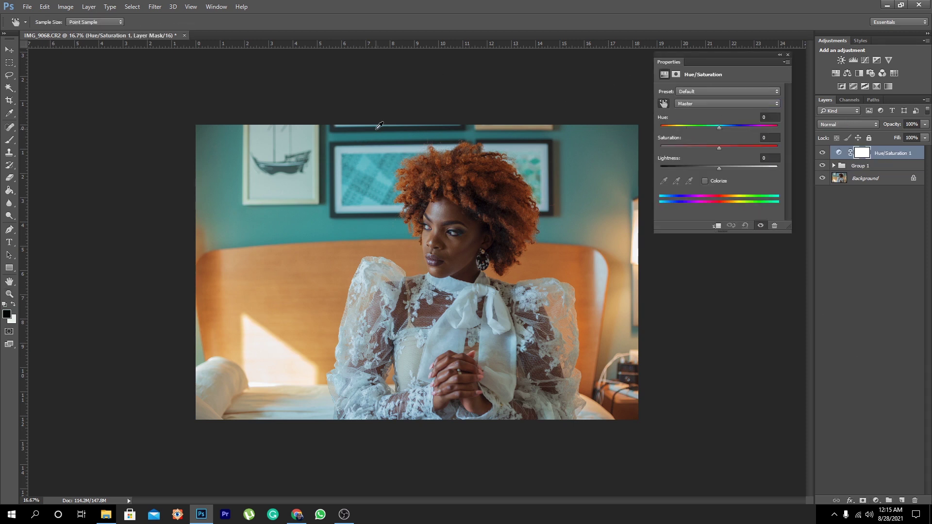
left_click(369, 138)
left_click_drag(369, 139, 399, 141)
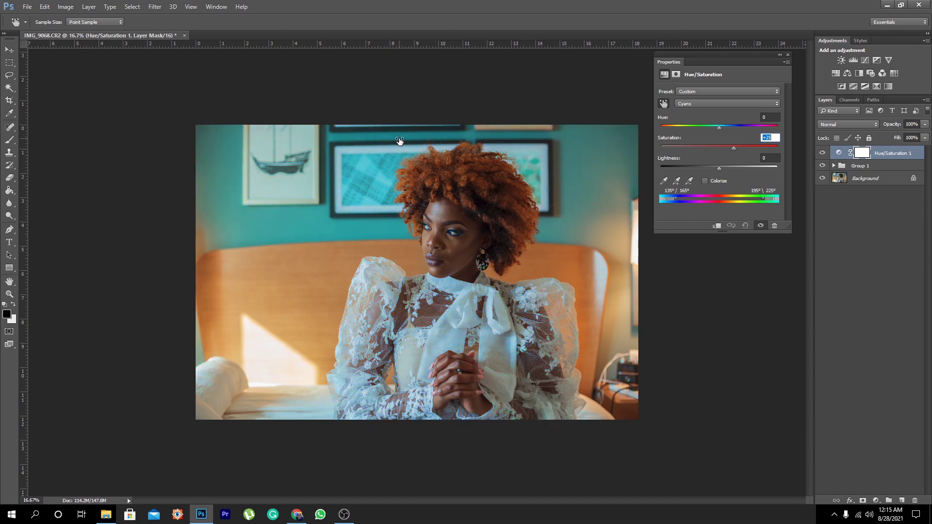
left_click(788, 54)
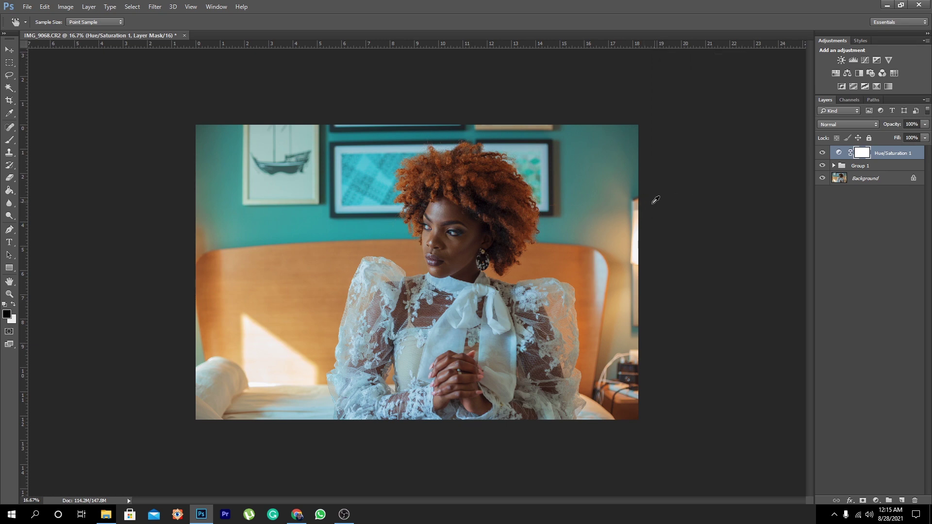
left_click(9, 293)
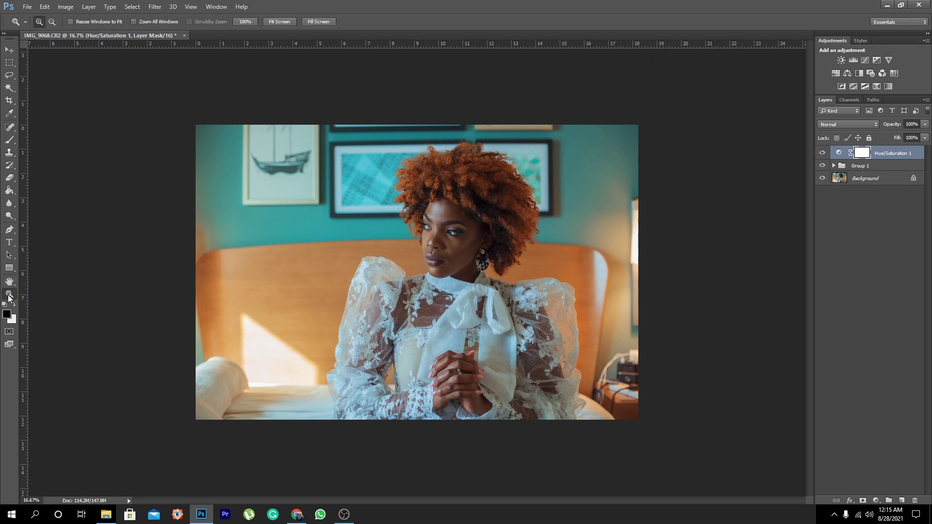
left_click(635, 251)
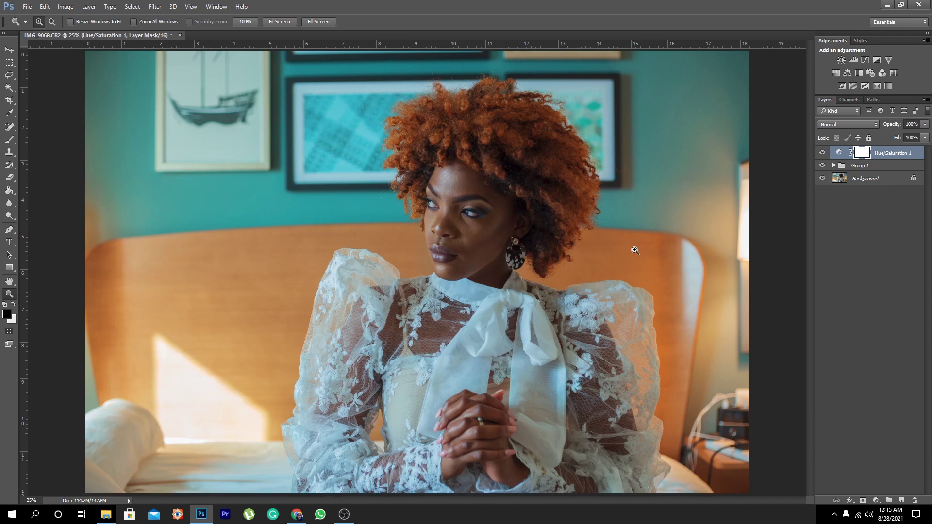